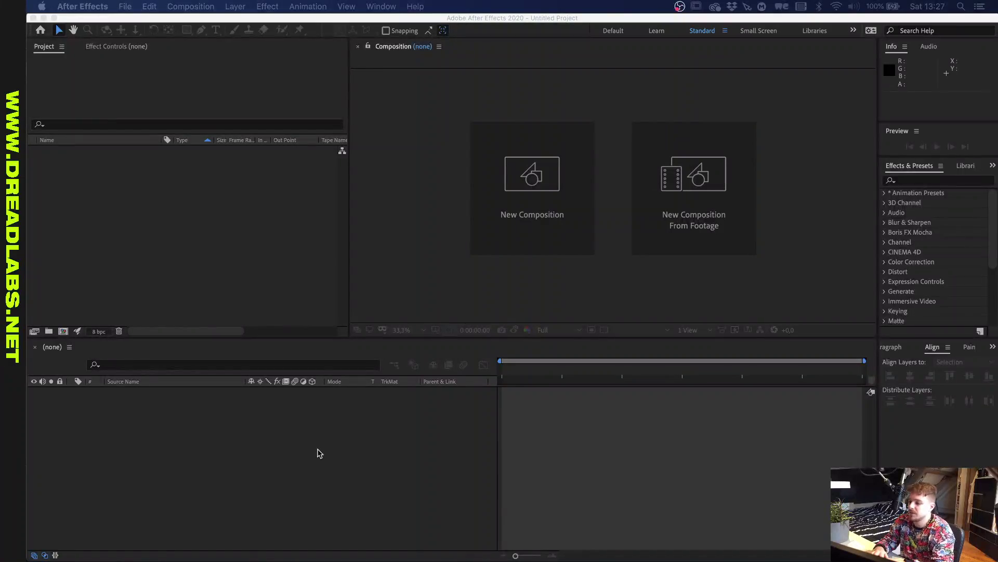
- Create a new 1920×1080 composition named Non Static Text
left_click(513, 215)
left_click(511, 186)
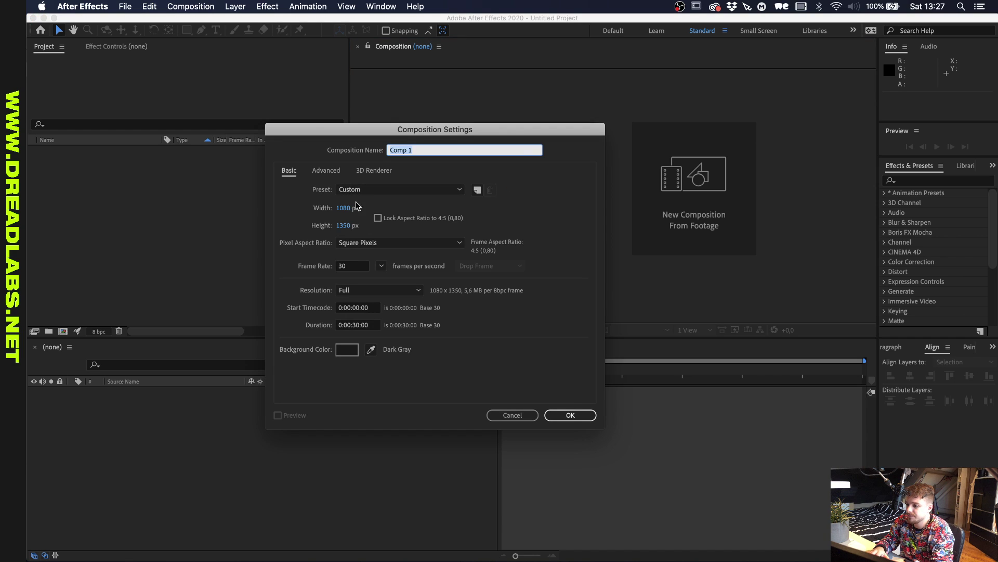
left_click(345, 208)
type("1920")
key("Tab")
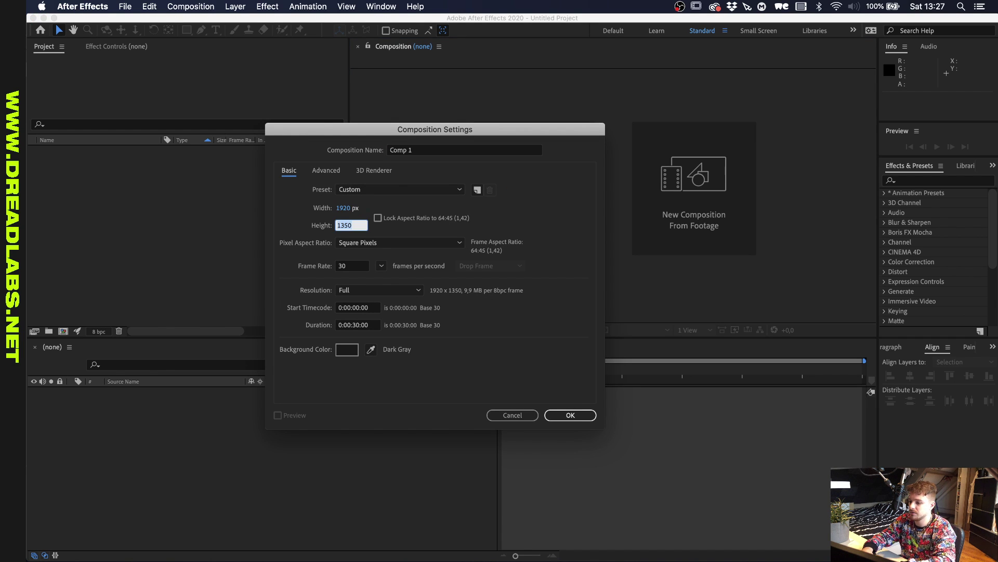
type("1080")
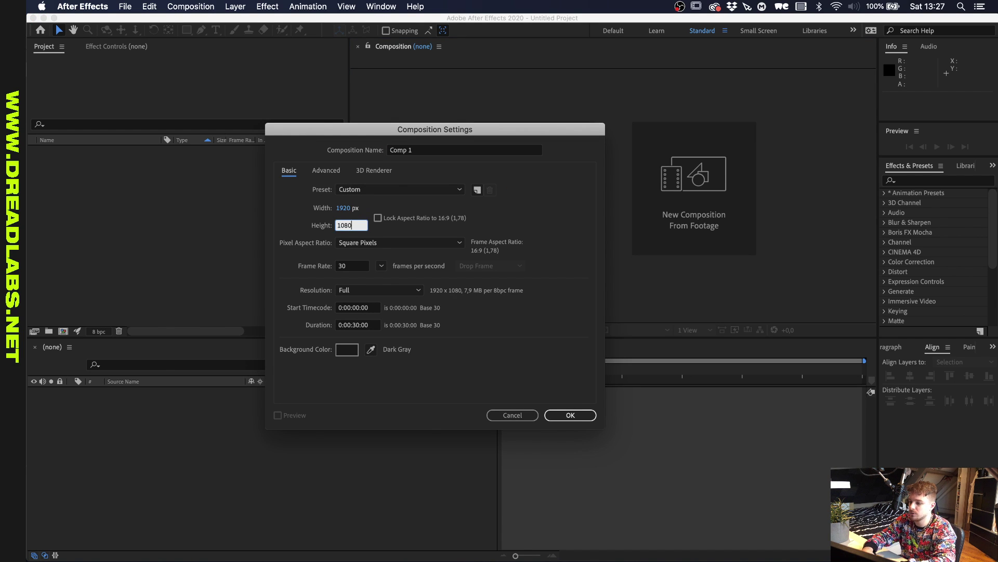
left_click(429, 149)
type("Non Static")
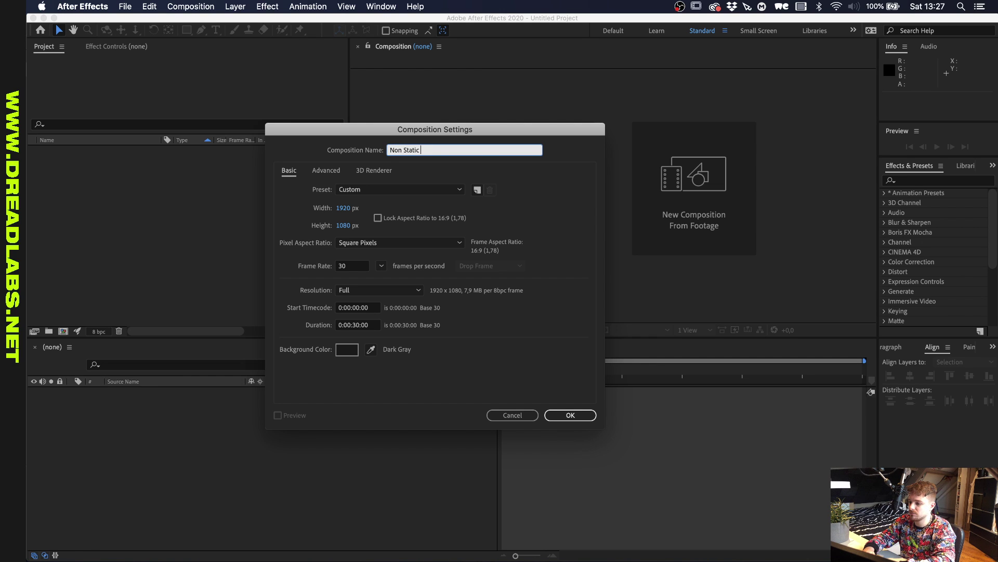
type(" Text")
key("Return")
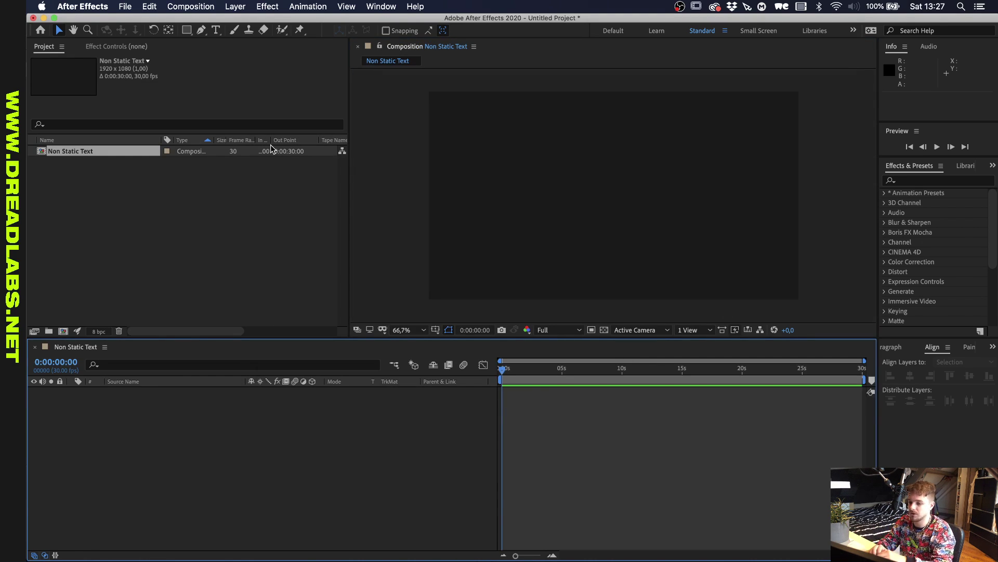
- Set the composition's background colour to black
left_click(145, 186)
key("super+k")
left_click(347, 349)
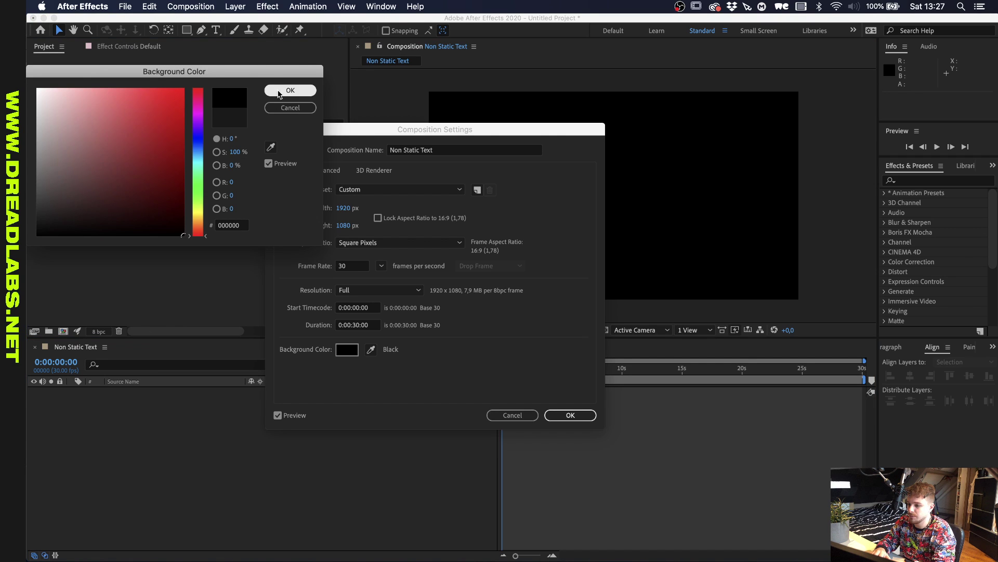
left_click(281, 90)
left_click(590, 418)
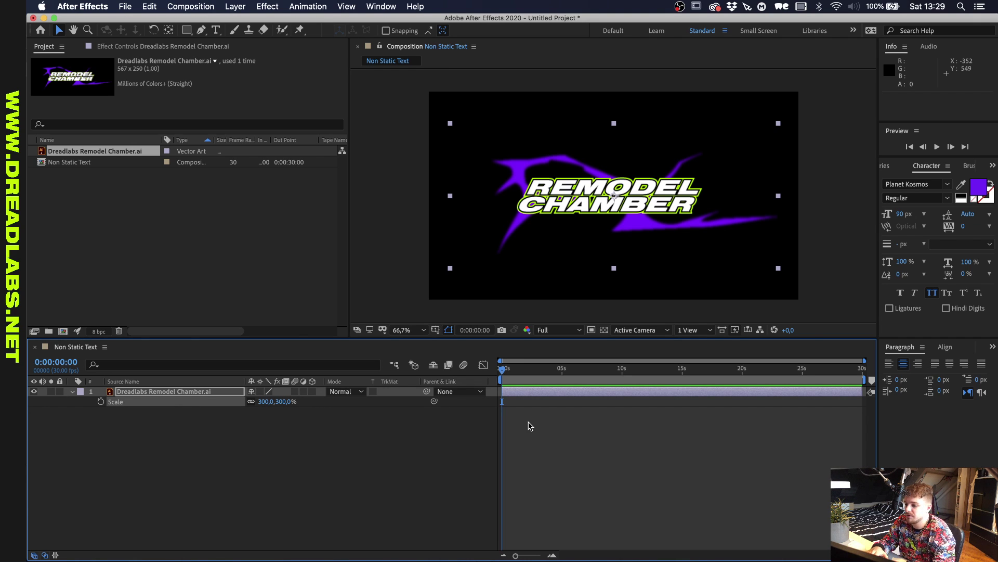
key("space")
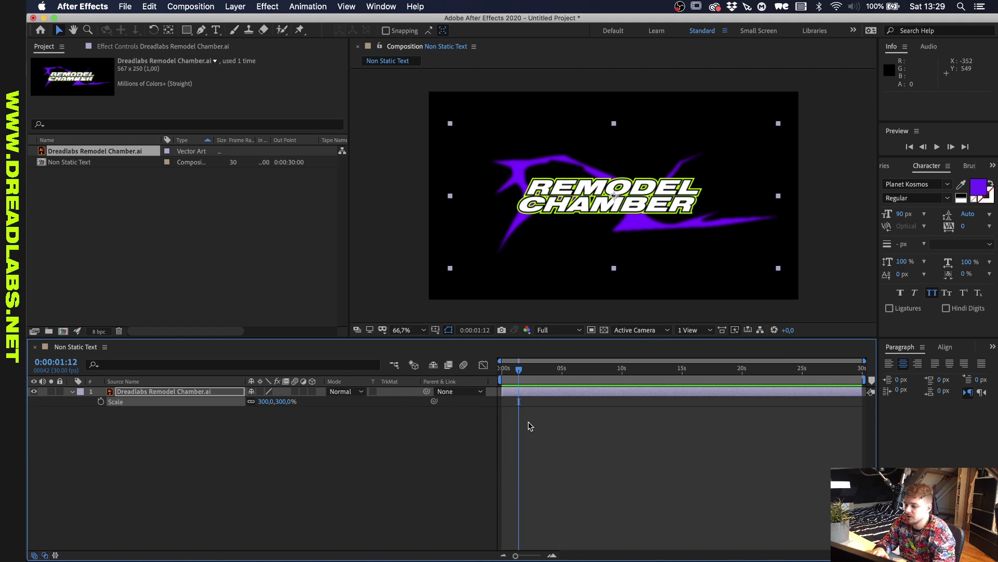
key("space")
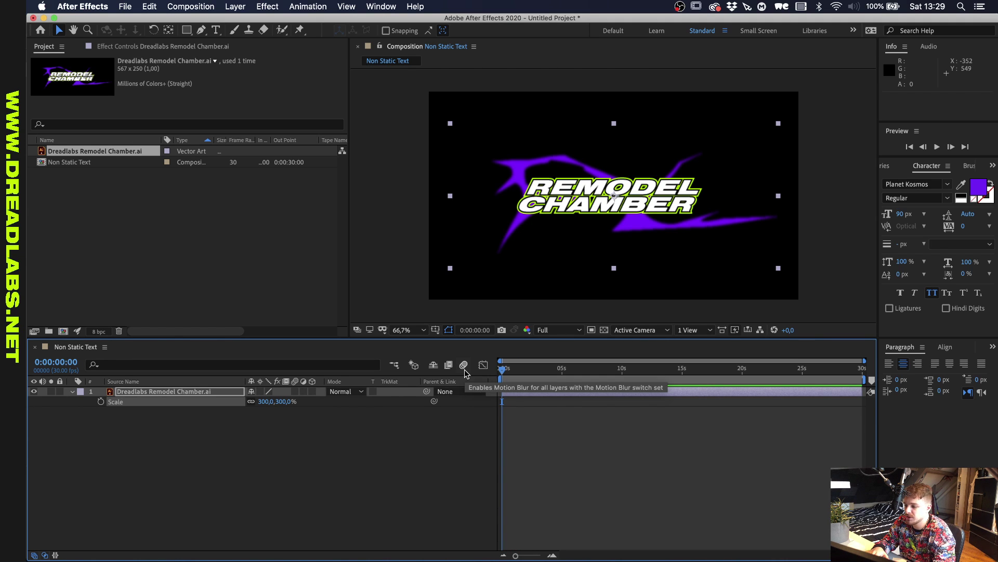
left_click(147, 256)
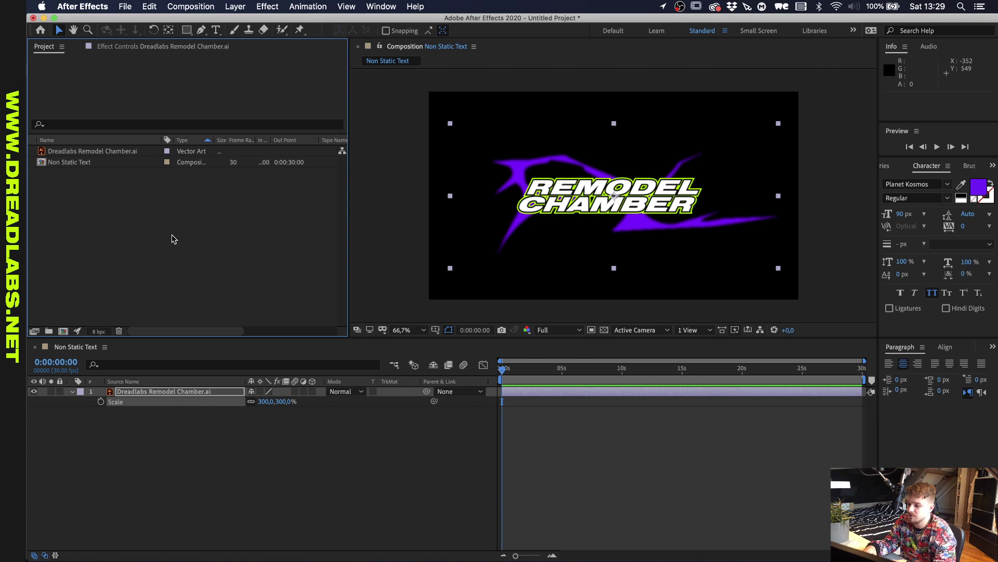
- Open the import dialog and browse the tagged locations for the overlay footage
double_click(173, 239)
left_click(319, 271)
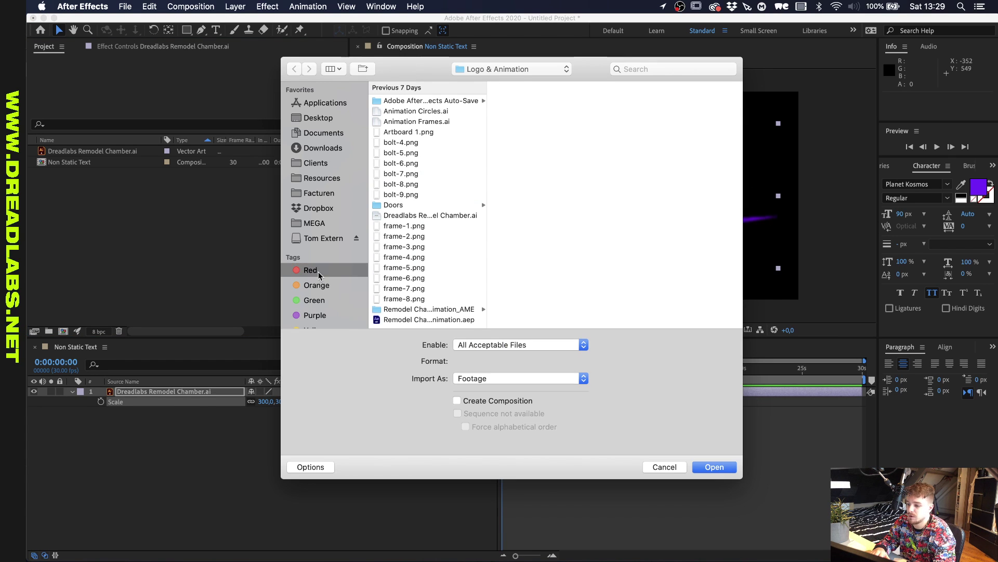
left_click(458, 69)
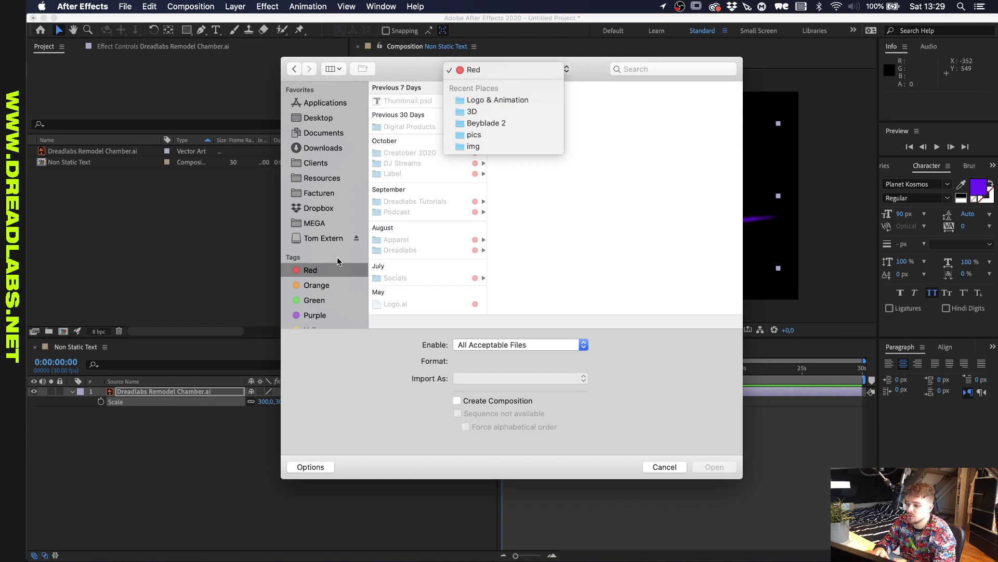
left_click(329, 270)
left_click(321, 286)
left_click(316, 308)
left_click(317, 303)
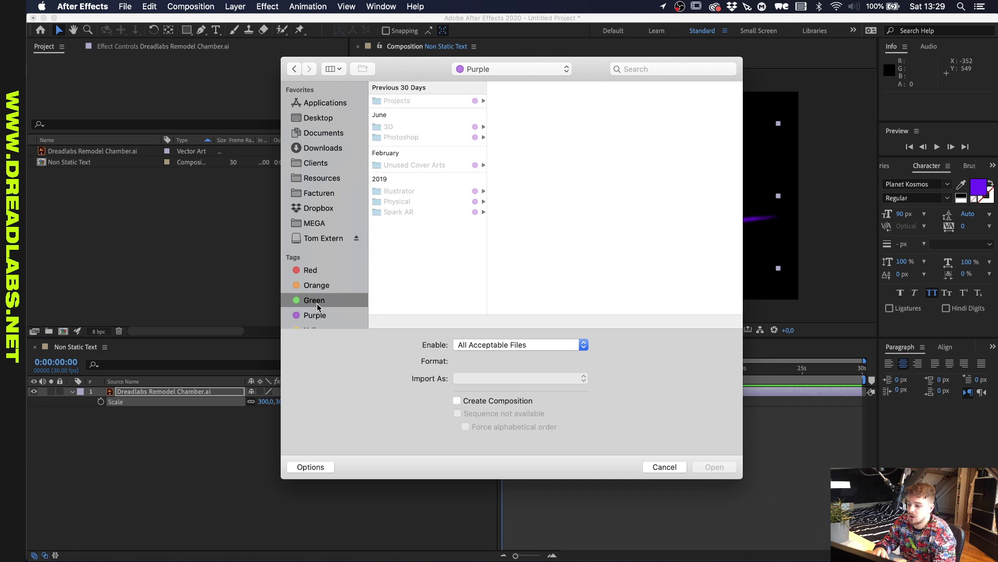
- Import all five .mp4 overlays from Digital Products > Video Overlays 1 > HD
left_click(438, 101)
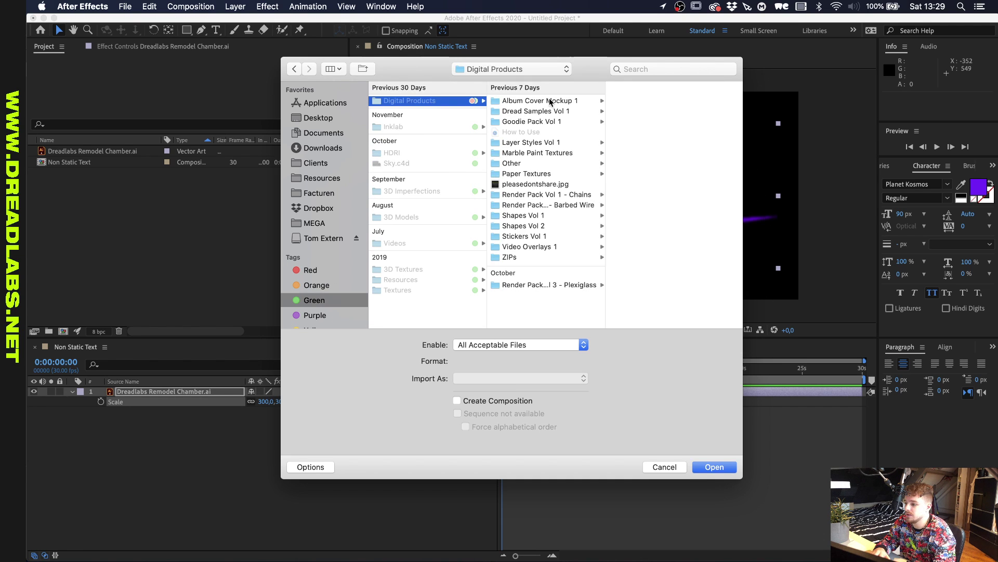
left_click(551, 247)
left_click(457, 101)
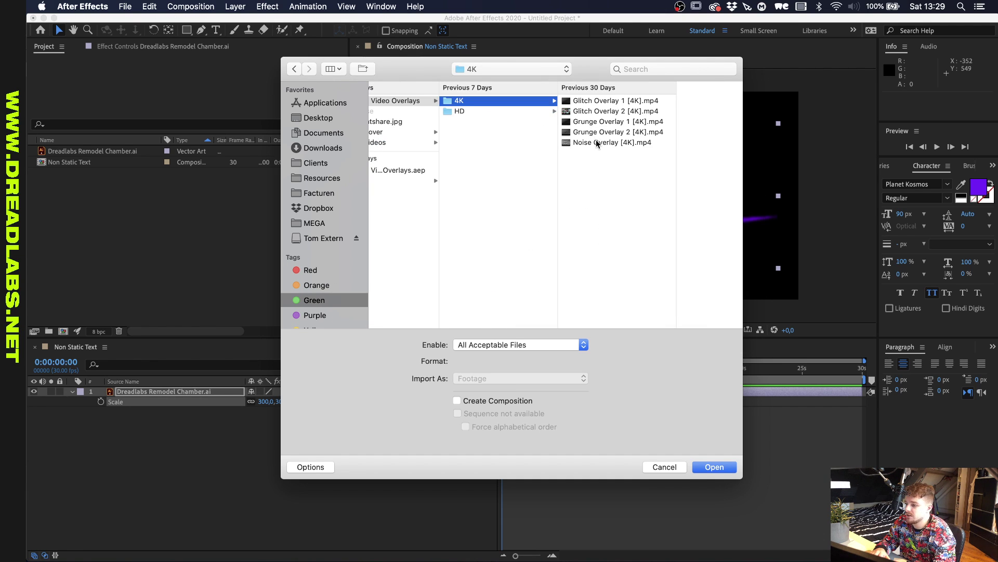
left_click(482, 113)
left_click_drag(575, 173, 572, 100)
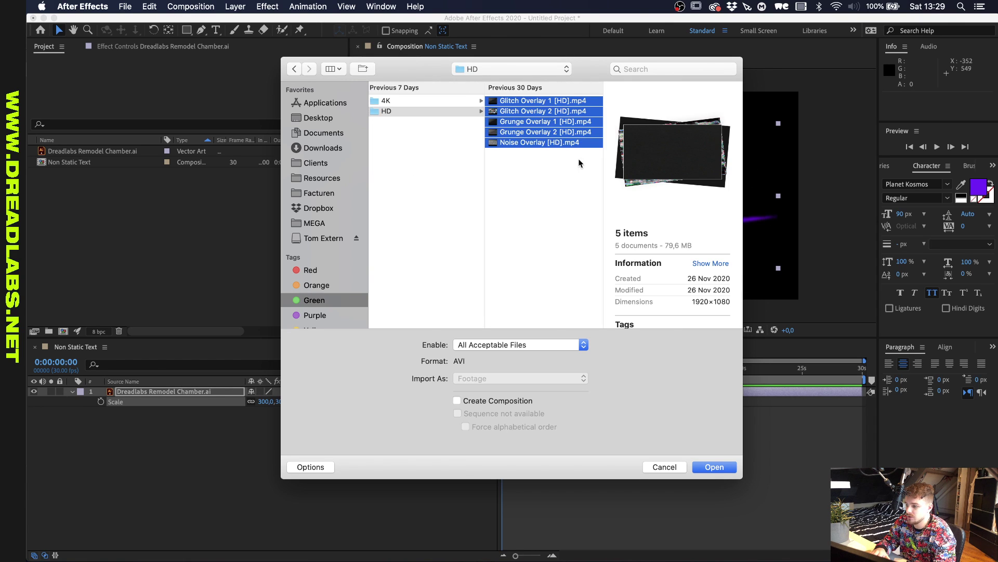
left_click(710, 467)
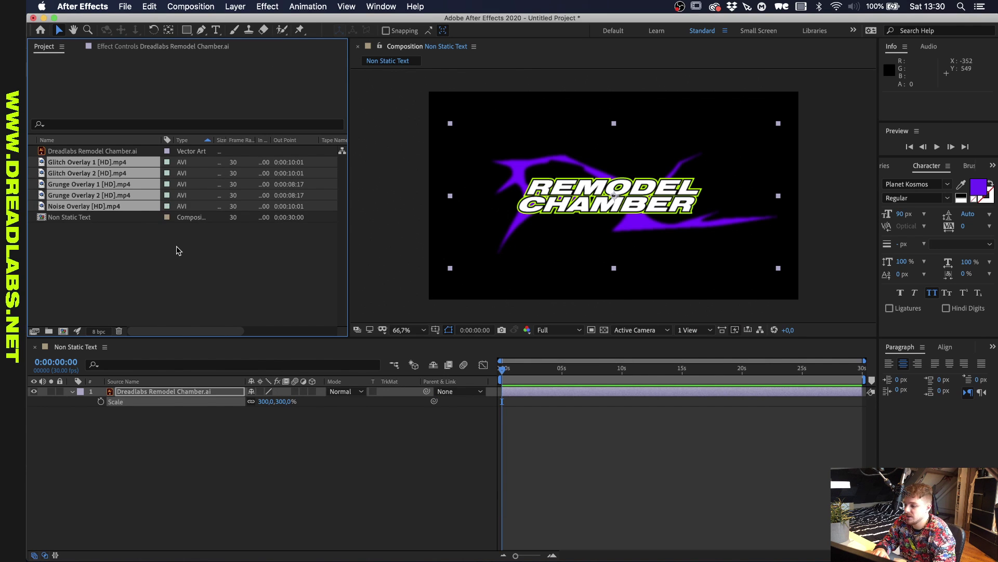
- Add Noise Overlay [HD].mp4 to the top of the composition in Overlay blend mode
left_click(110, 198)
left_click_drag(110, 205, 151, 391)
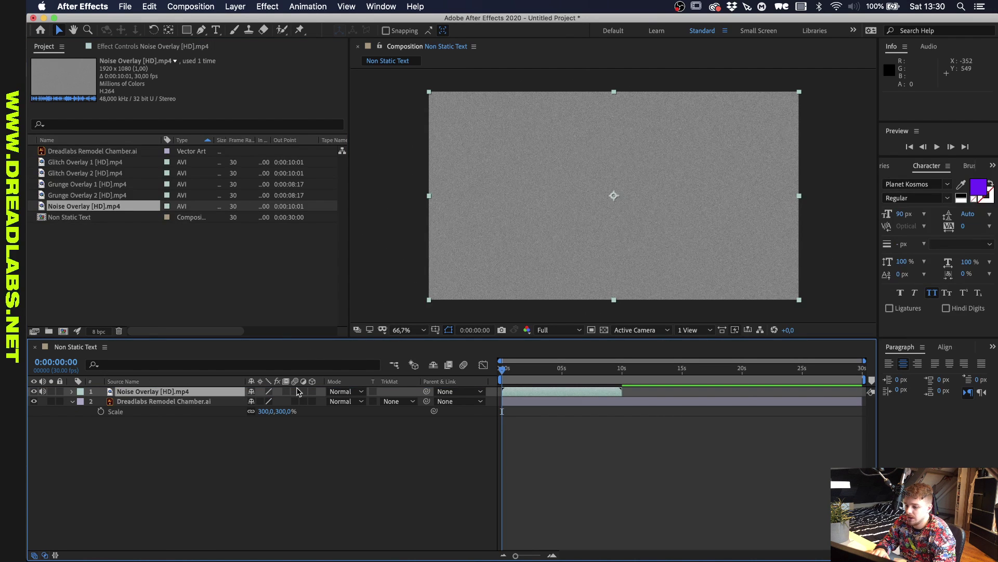
left_click(341, 391)
left_click(350, 337)
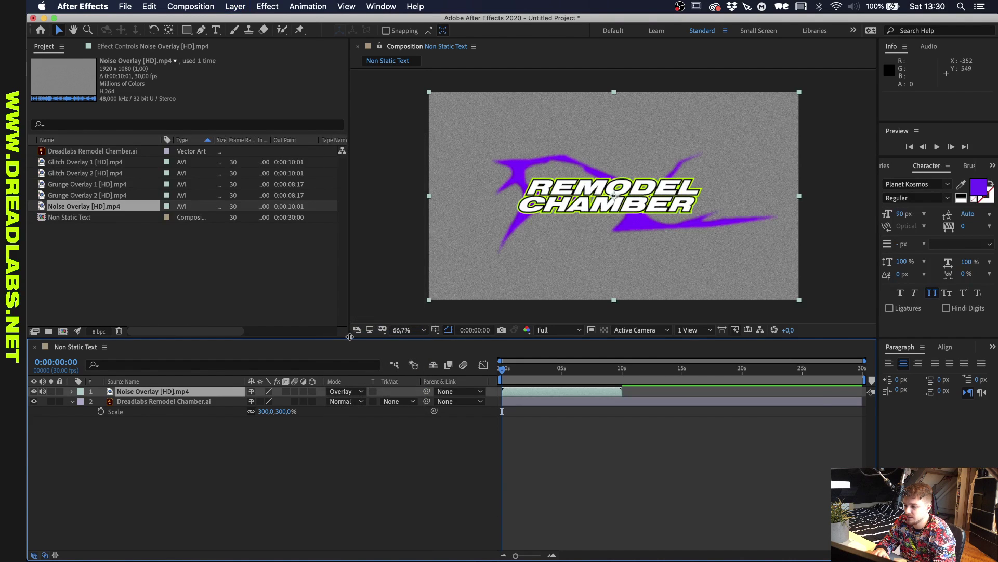
left_click(141, 433)
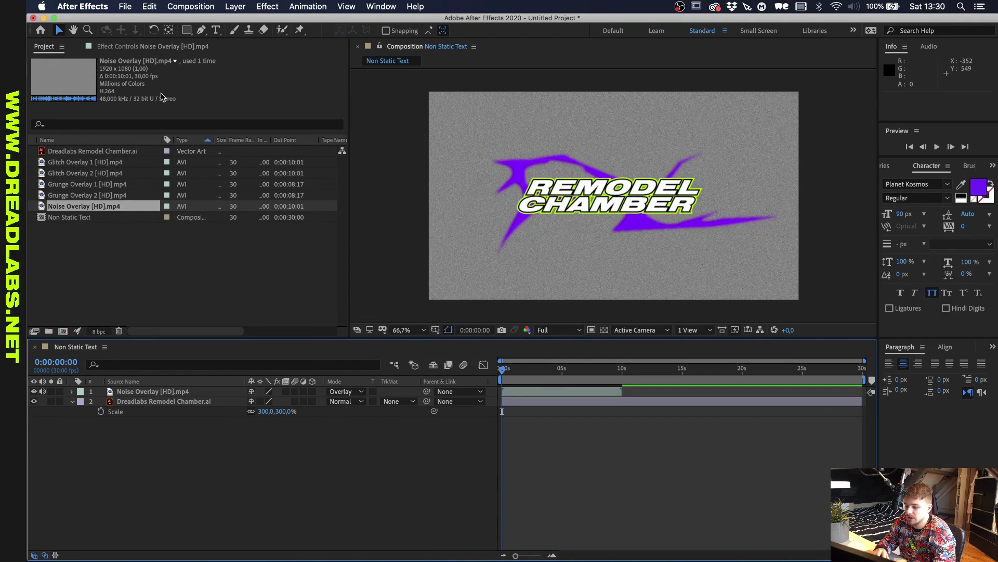
- Create a black (000000) solid named Background and send it below all layers
left_click(234, 6)
left_click(374, 31)
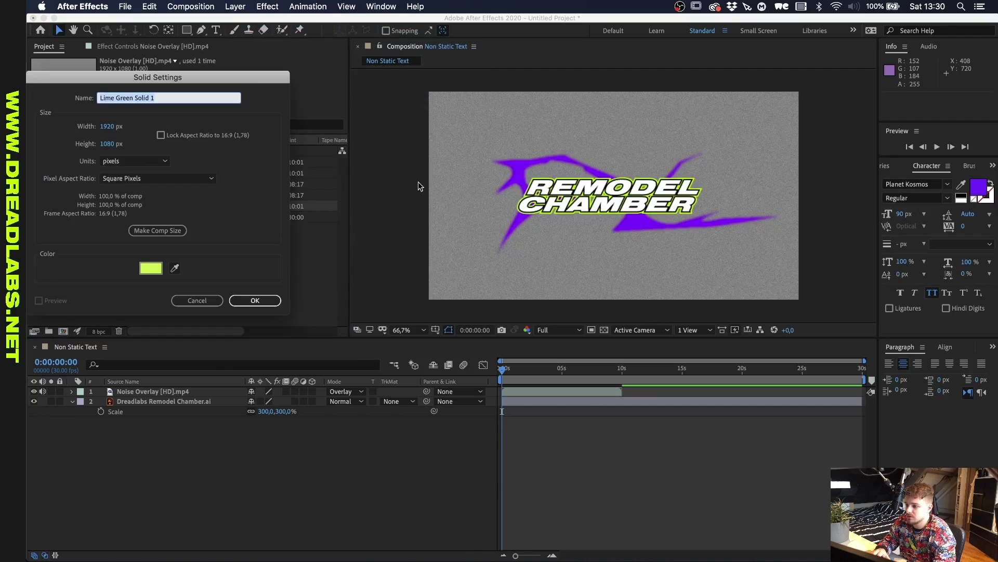
left_click(150, 268)
type("000000")
key("Return")
type("Background")
key("Return")
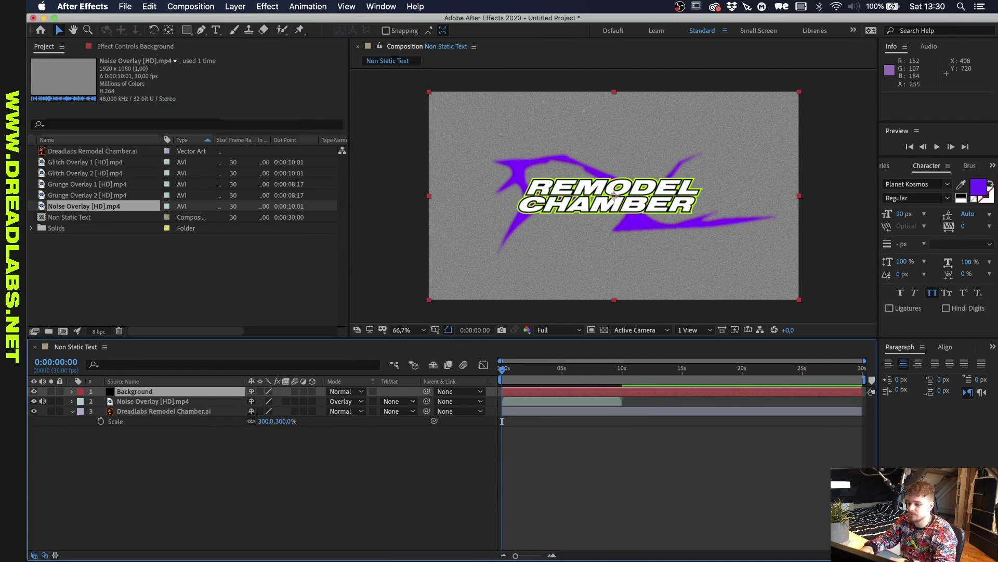
key("super+shift+p")
key("Escape")
key("super+z")
key("super+shift+z")
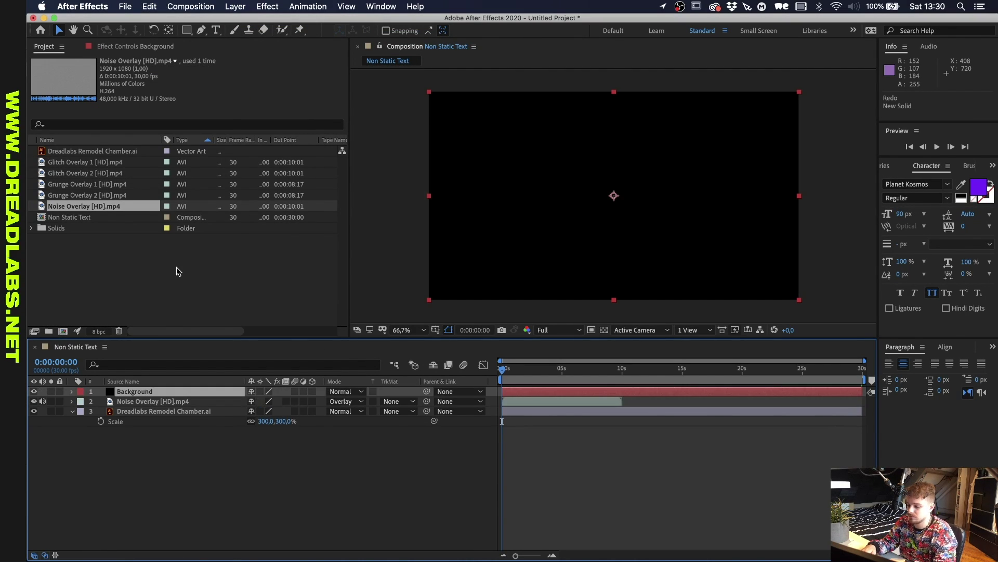
key("super+shift+bracketleft")
scroll(584, 232, "up", 5)
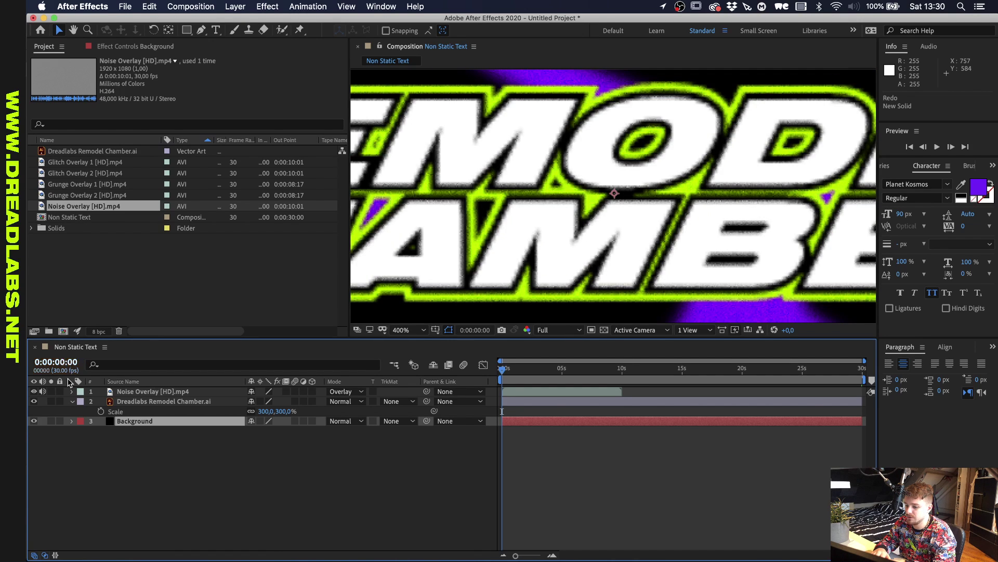
key("space")
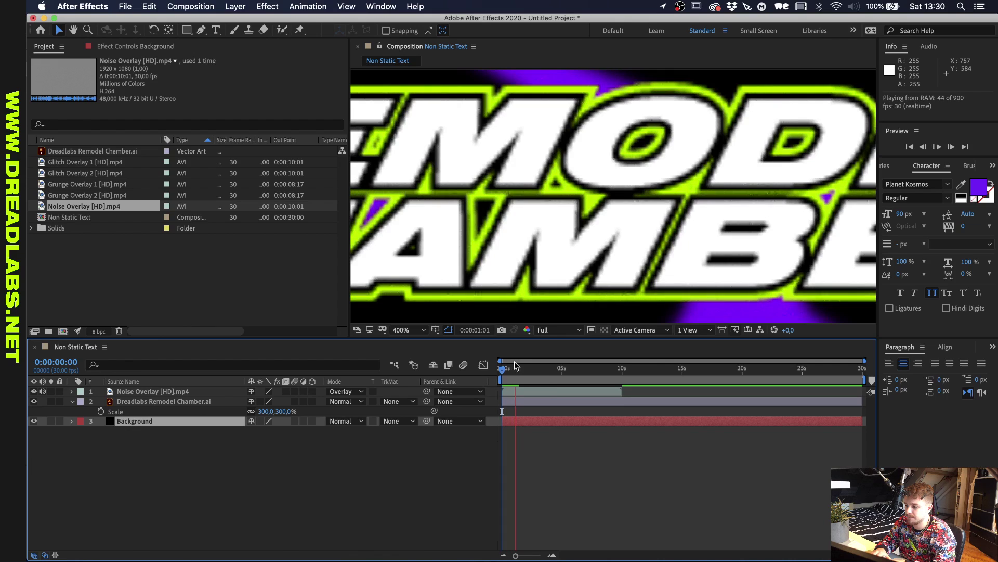
key("space")
key("space")
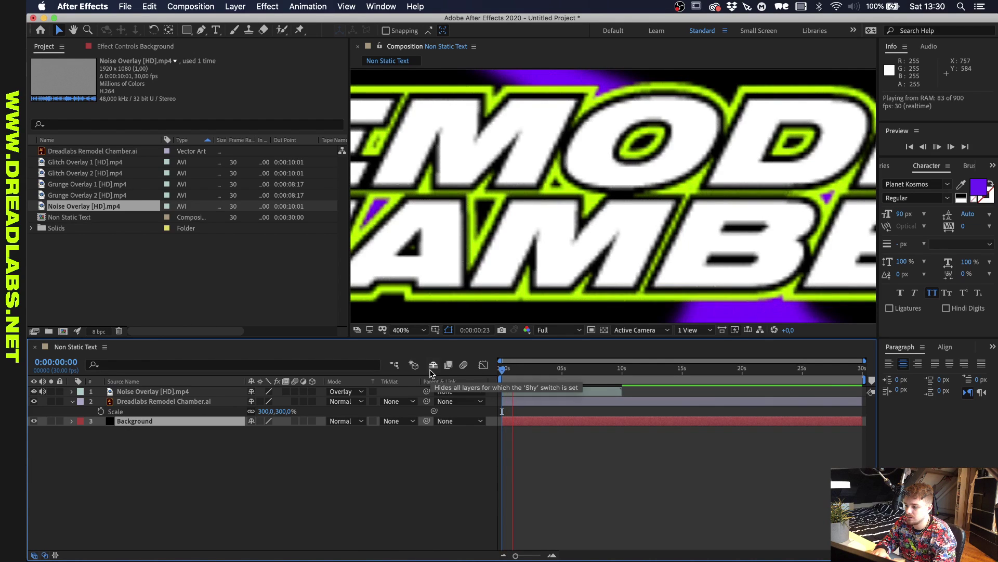
left_click(408, 329)
left_click(399, 337)
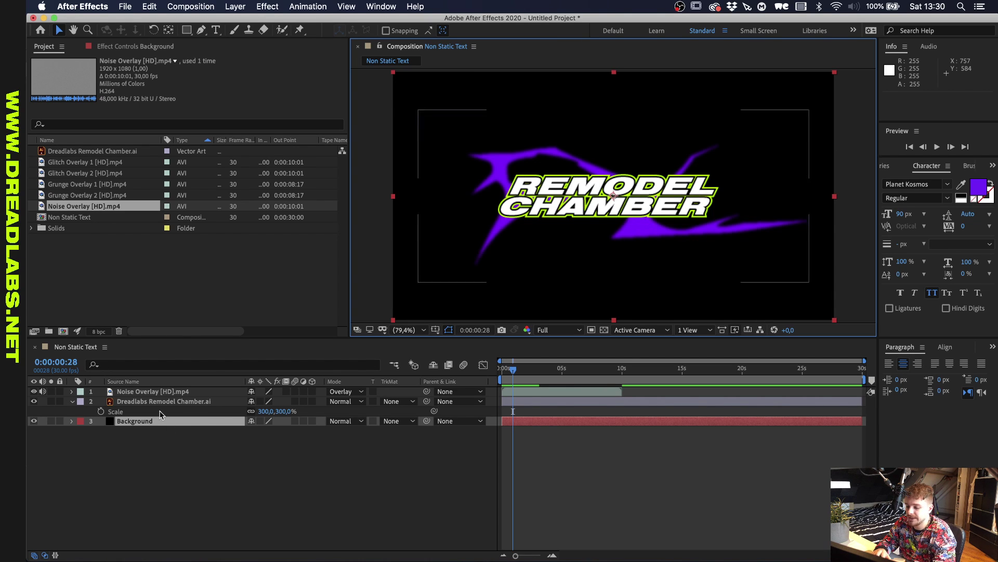
- Change the Background solid's colour to dark grey 1a1a1a in Solid Settings
left_click(136, 422)
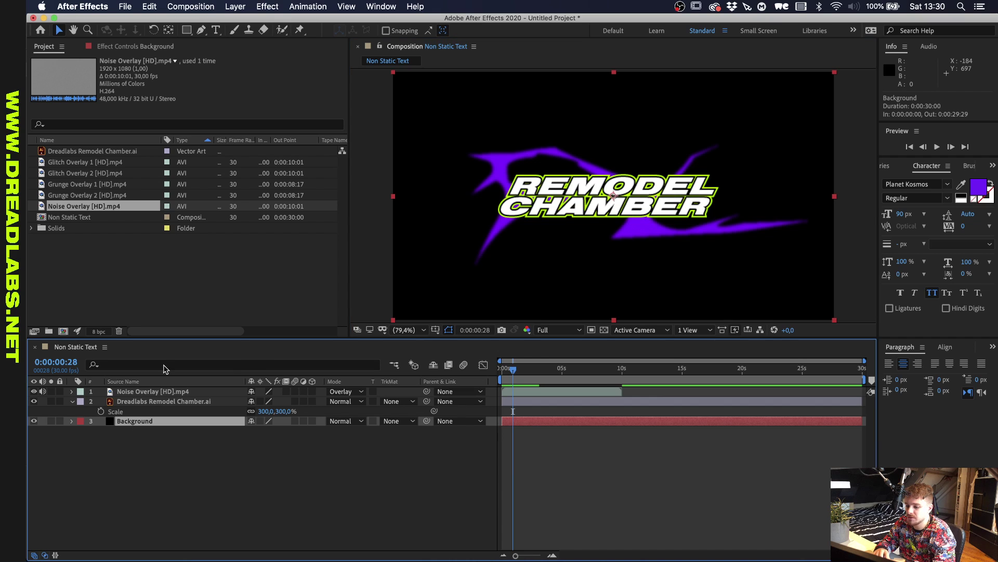
left_click(196, 6)
mouse_move(235, 6)
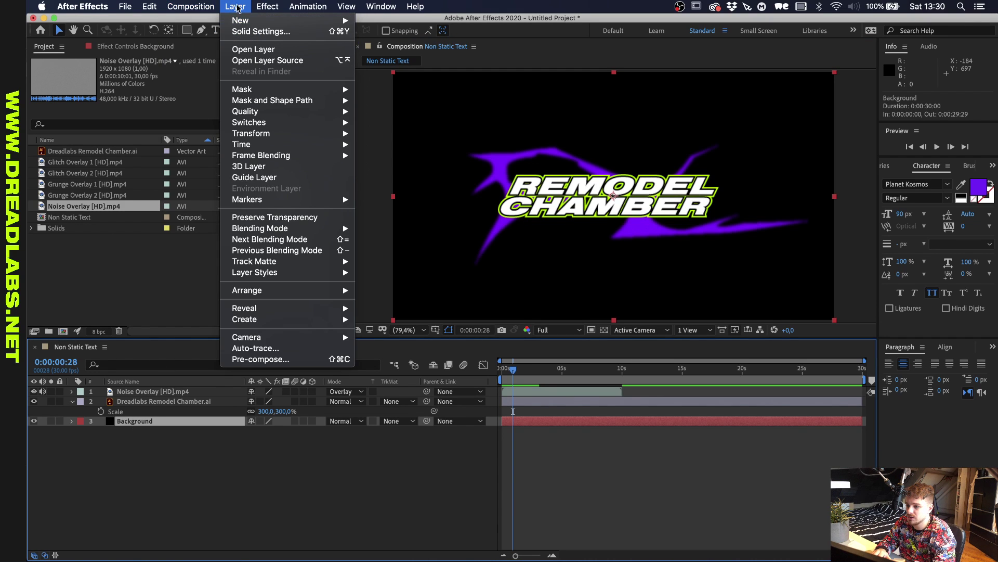
left_click(254, 32)
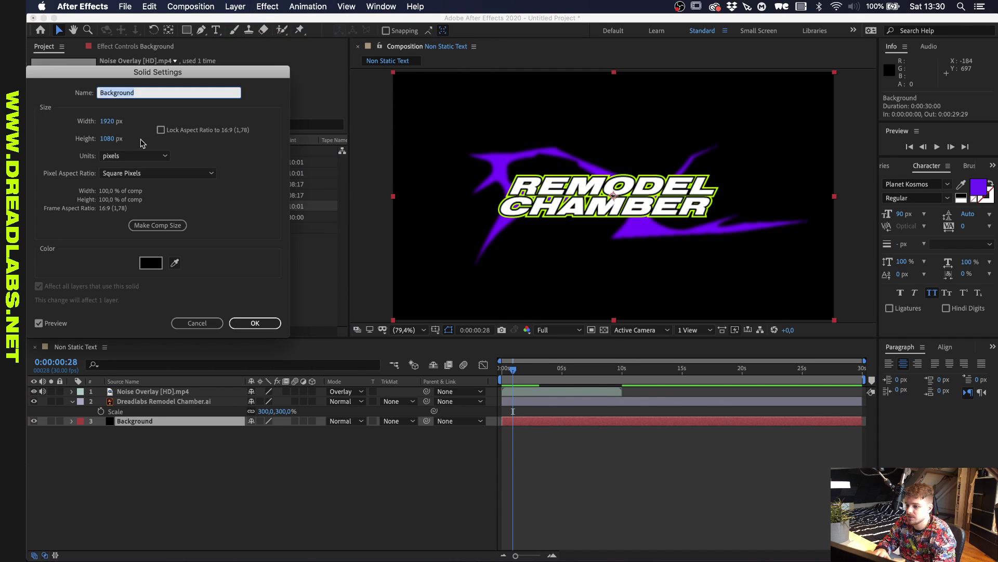
left_click(151, 262)
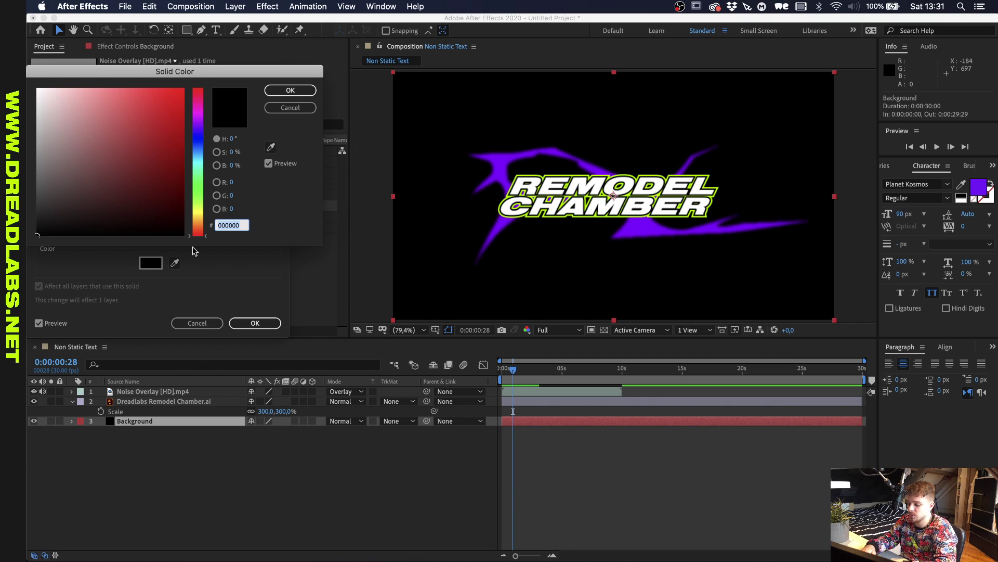
type("1a1a1a")
key("Return")
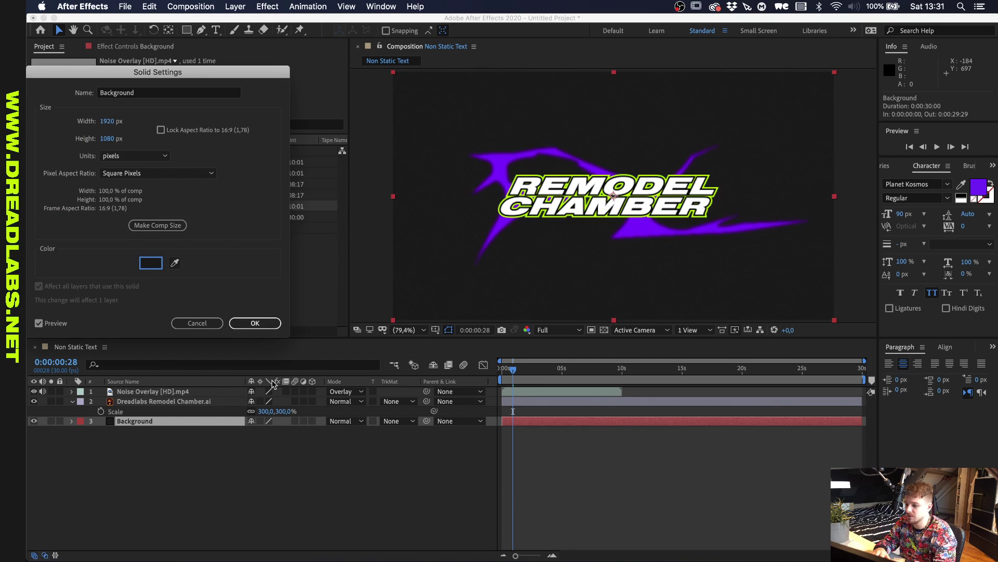
left_click(254, 323)
- Preview the composition at 200% magnification and return to the start
key("period")
key("period")
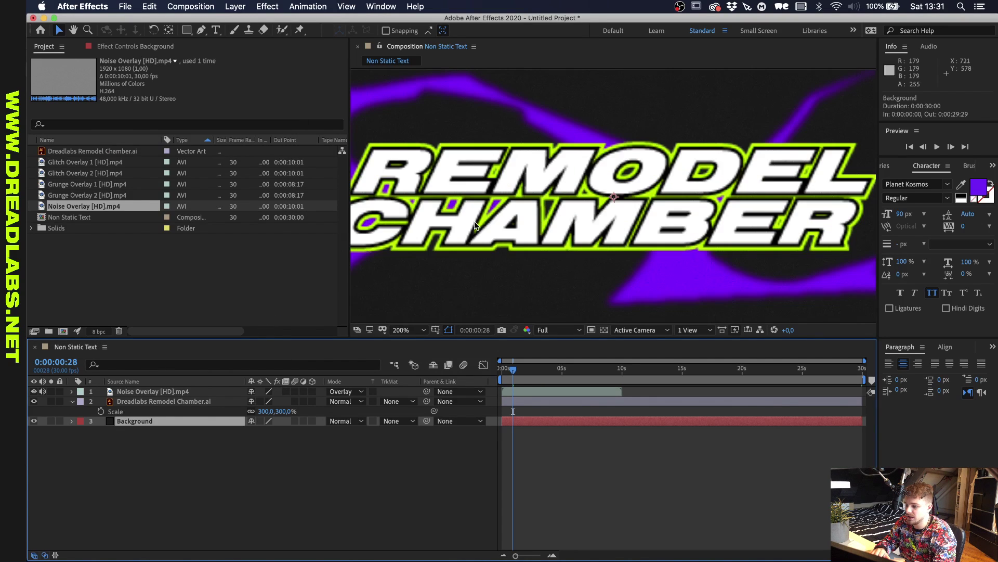
key("space")
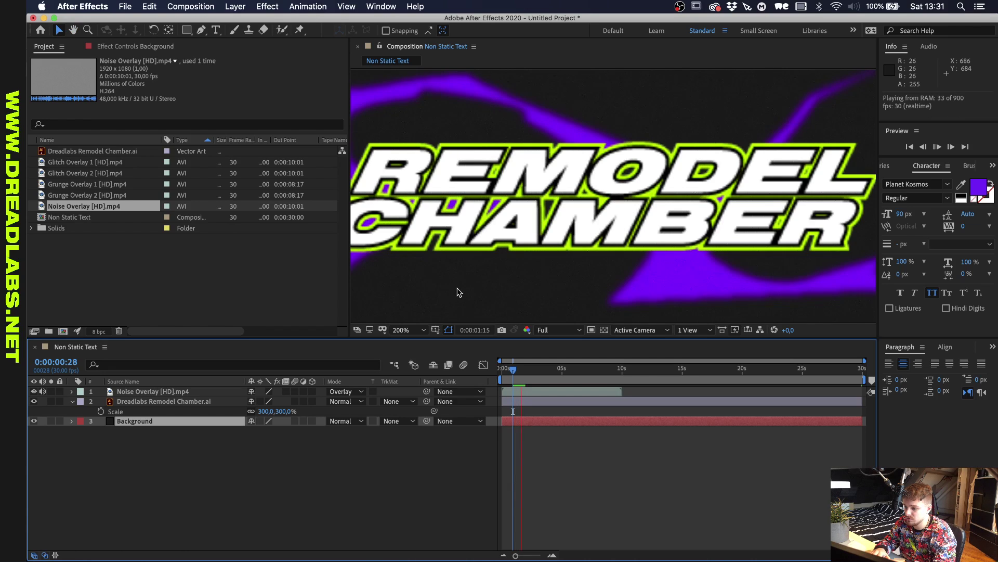
key("space")
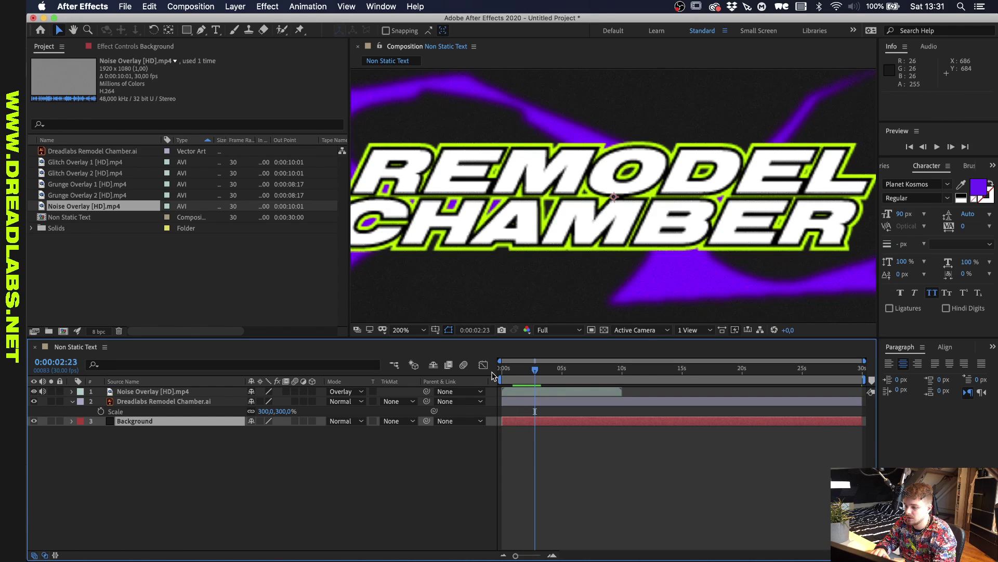
key("Home")
left_click(423, 329)
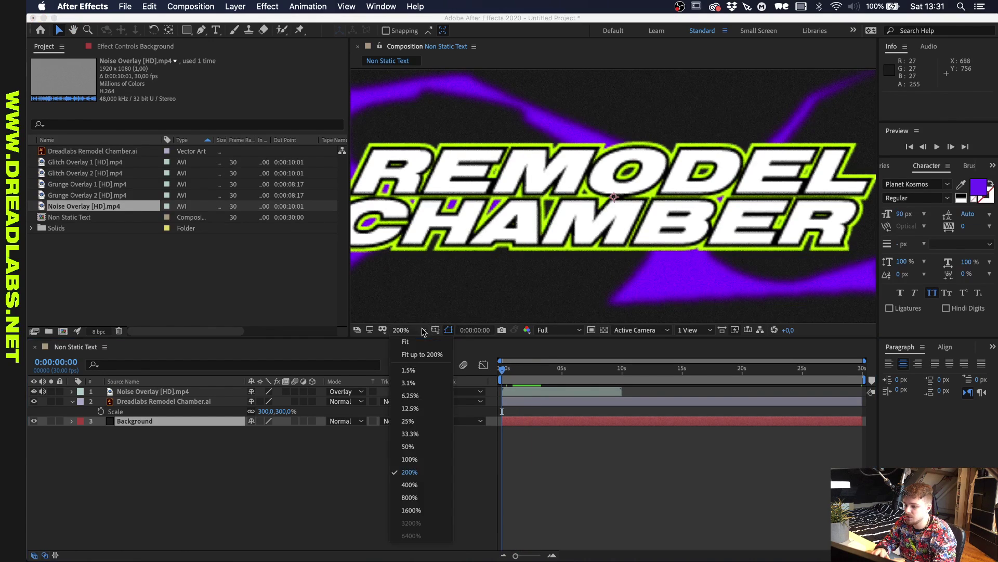
- Fit the view, then apply Displacement Map (searched as 'disp') to the Dreadlabs Remodel Chamber.ai layer
left_click(406, 342)
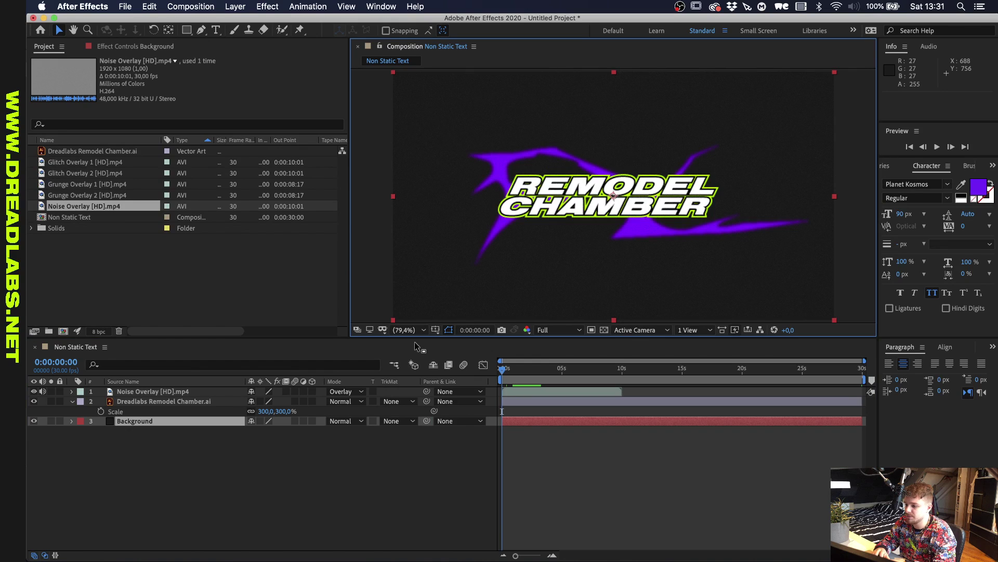
left_click(877, 166)
left_click(900, 167)
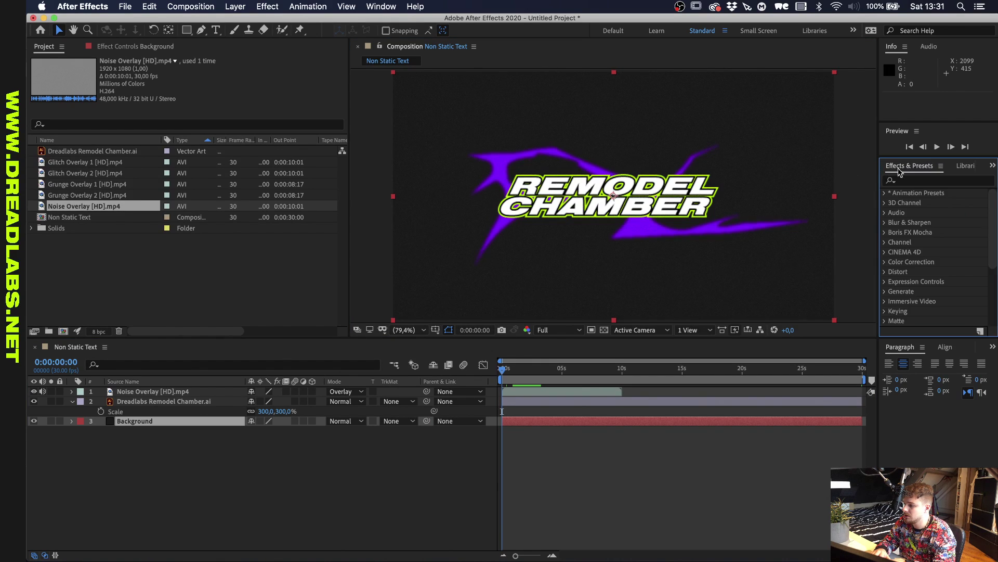
left_click(914, 182)
type("disp")
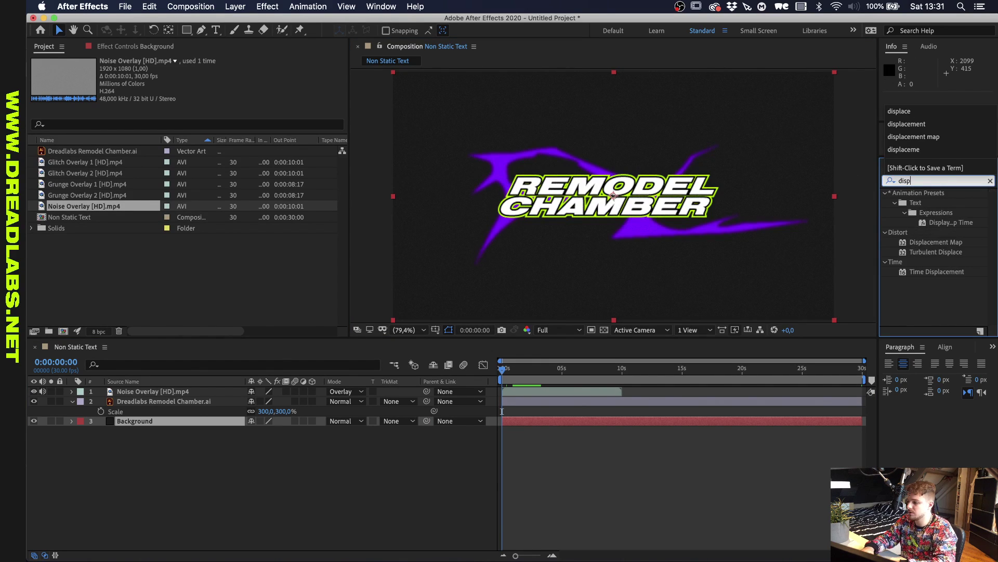
left_click(955, 243)
left_click_drag(954, 244, 208, 406)
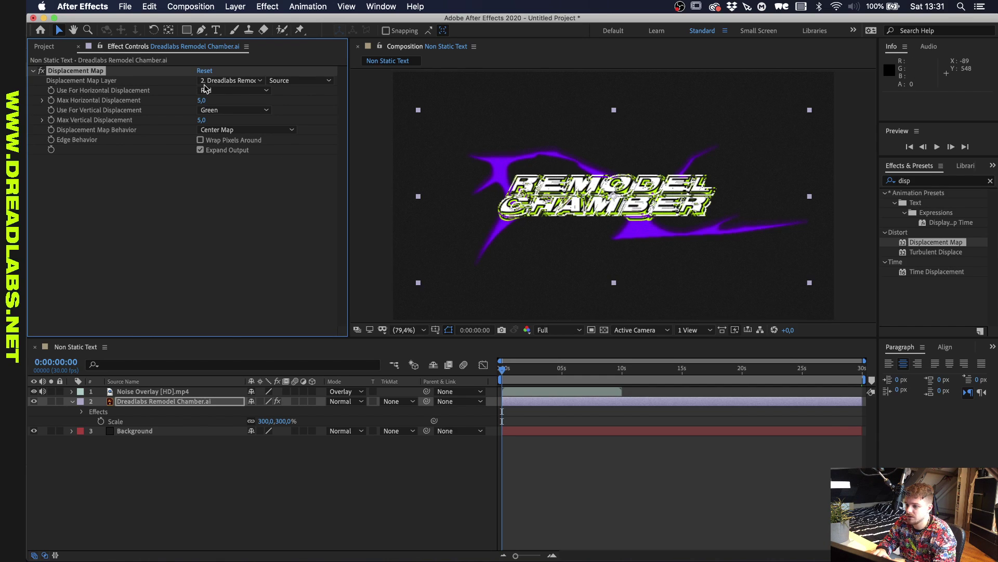
left_click(220, 82)
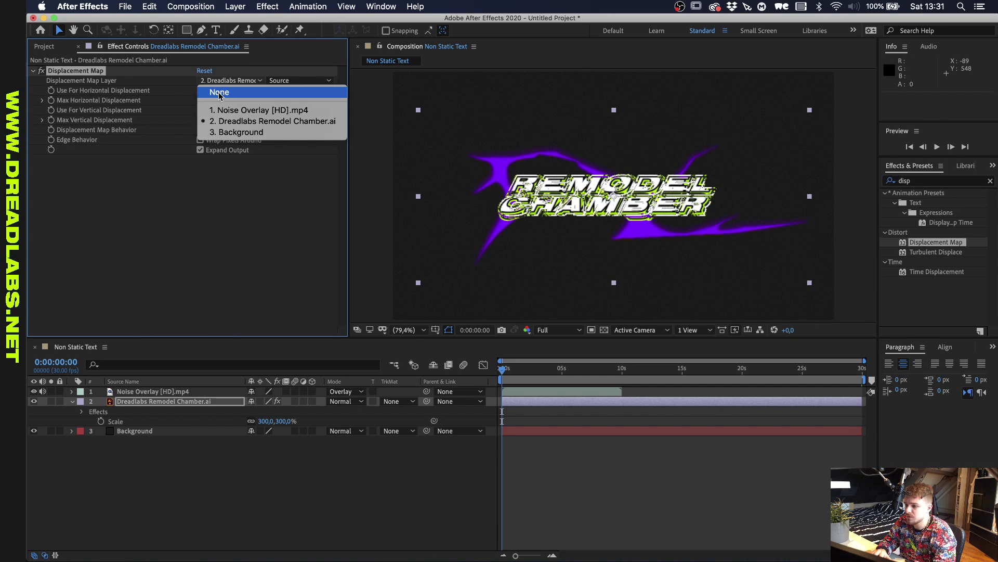
- Set the logo's Displacement Map Layer to None
left_click(216, 92)
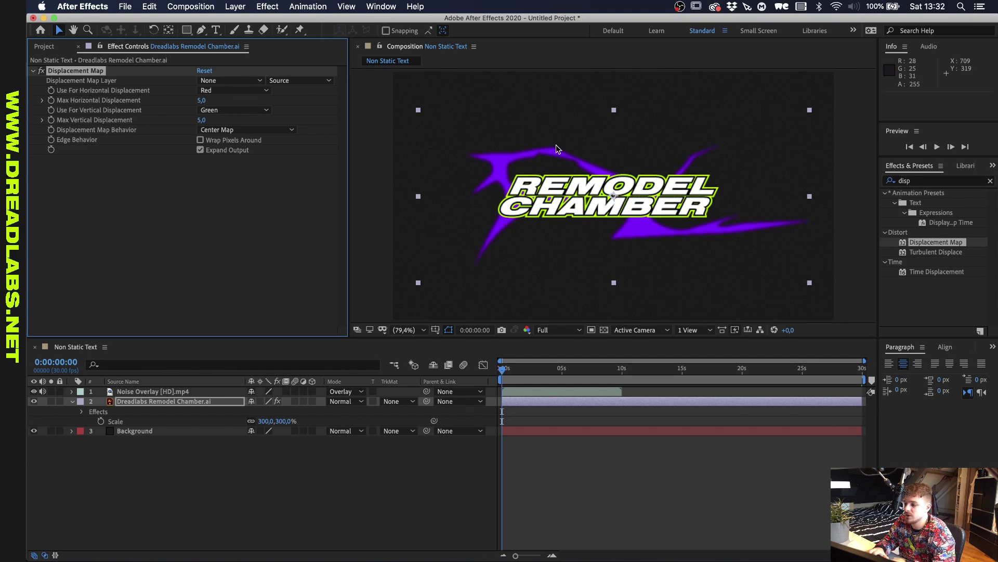
- Drag Grunge Overlay 1 [HD].mp4 from the Project panel to the top of the timeline and preview
left_click(44, 46)
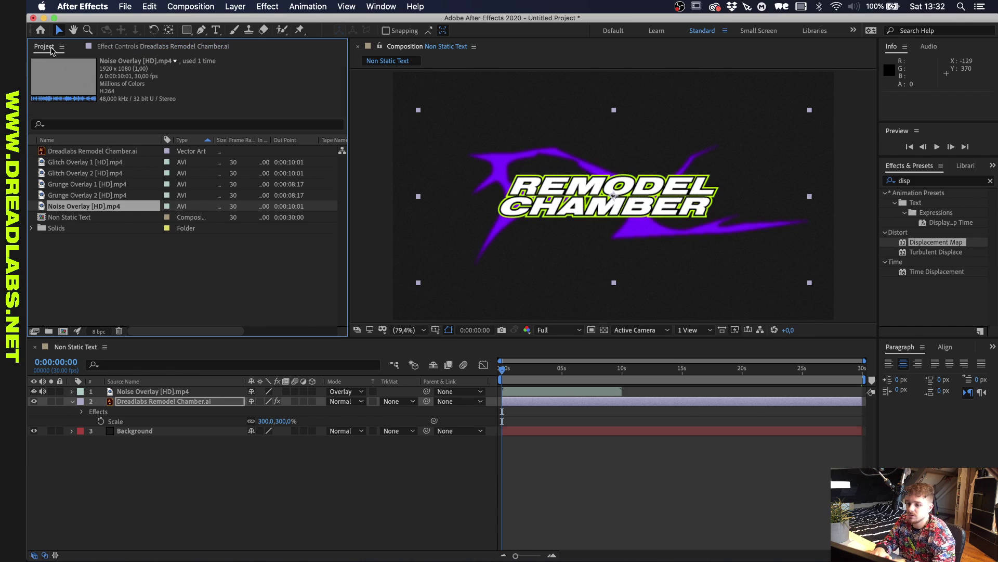
left_click(99, 163)
left_click(130, 173)
left_click(121, 184)
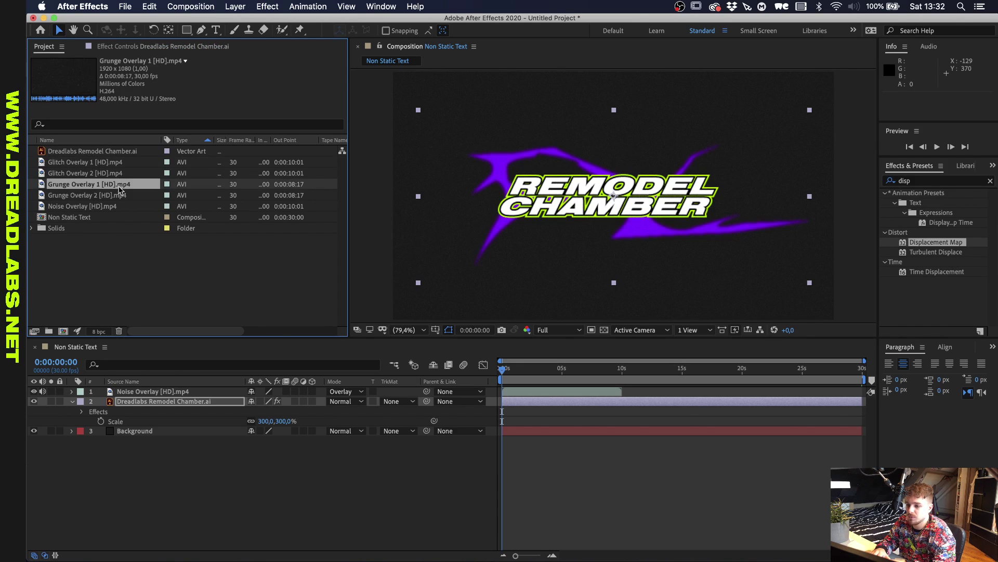
left_click(120, 194)
left_click(119, 185)
left_click_drag(120, 184, 140, 395)
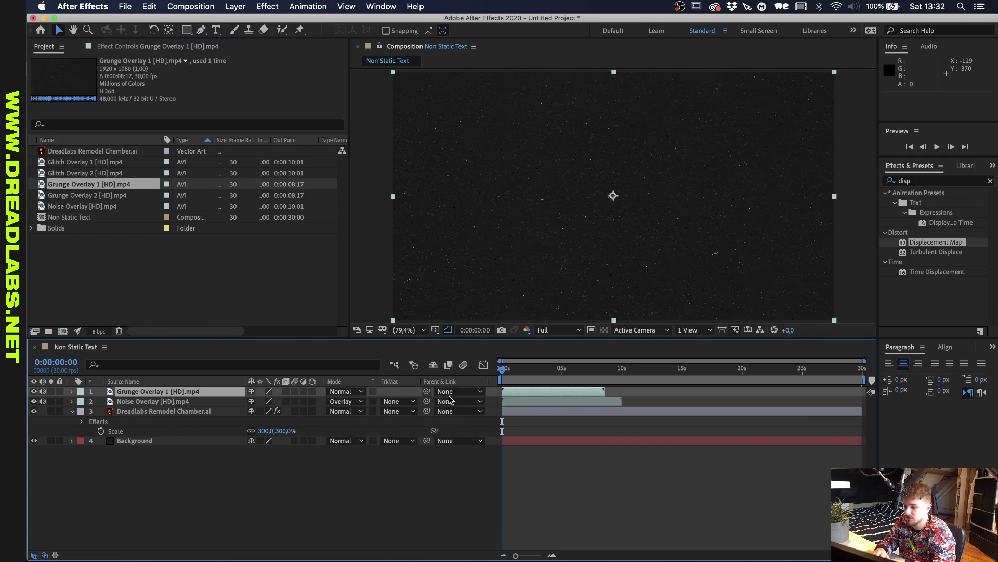
key("space")
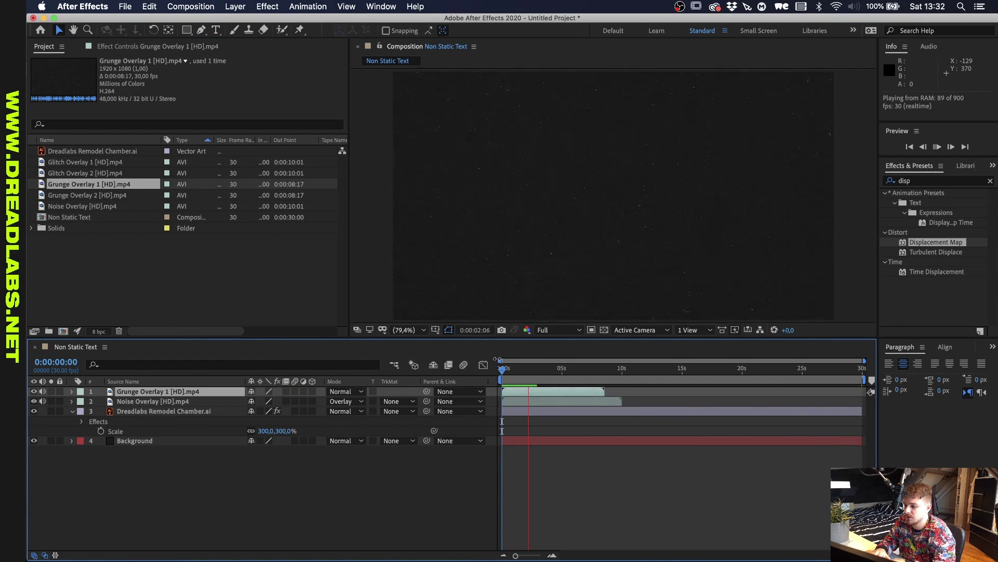
key("space")
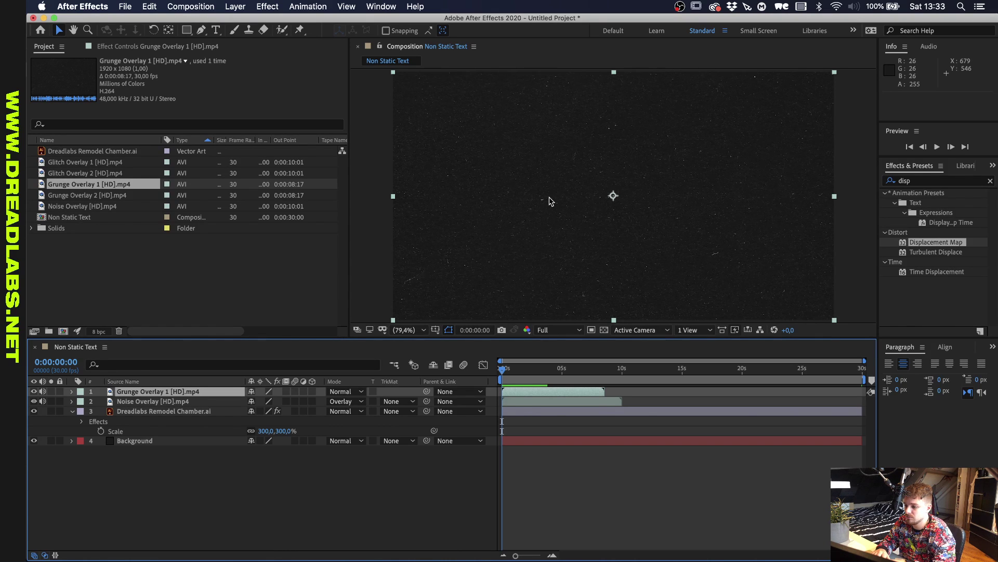
- Hide Grunge Overlay 1 and choose it as the logo's Displacement Map Layer
left_click(128, 401)
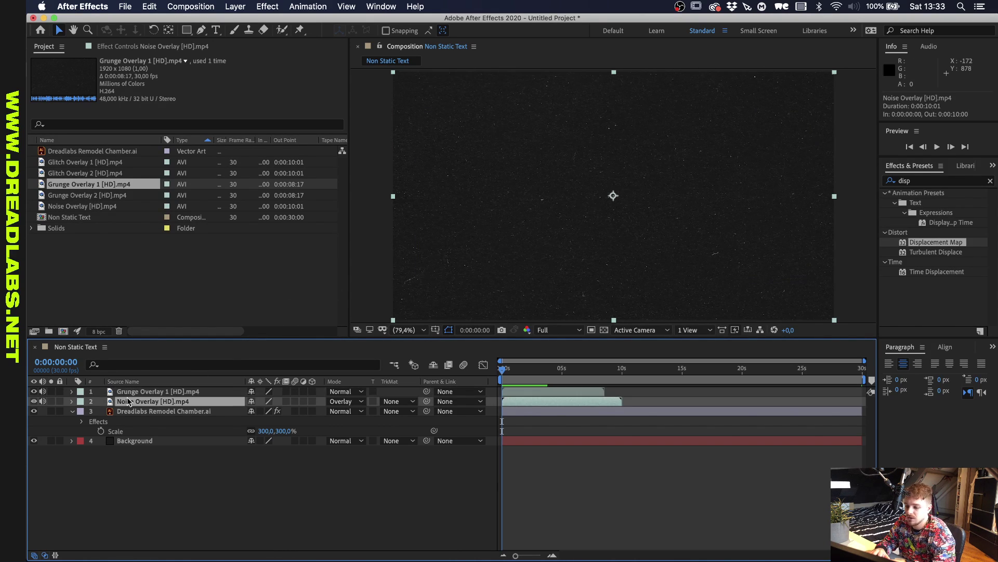
left_click(34, 391)
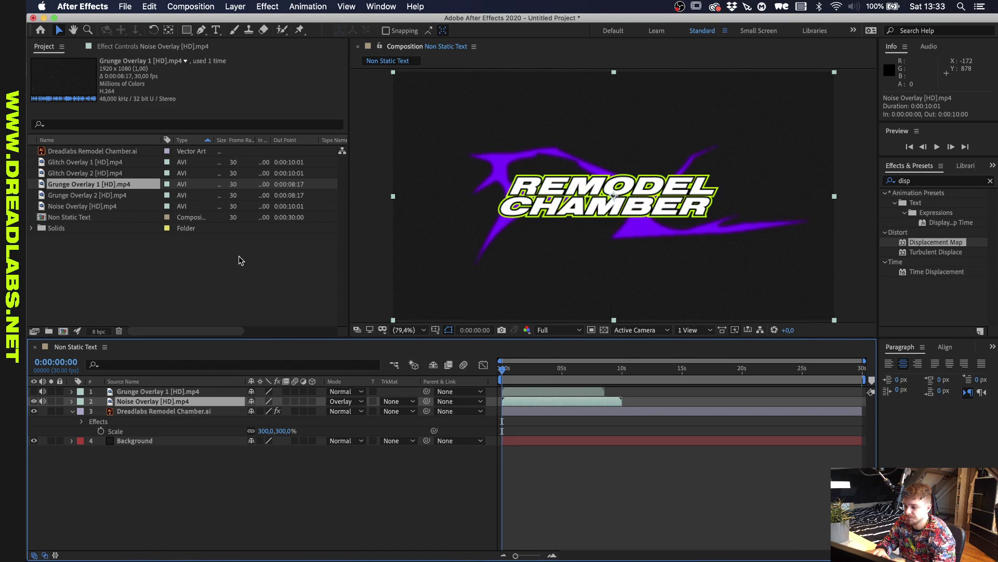
left_click(125, 46)
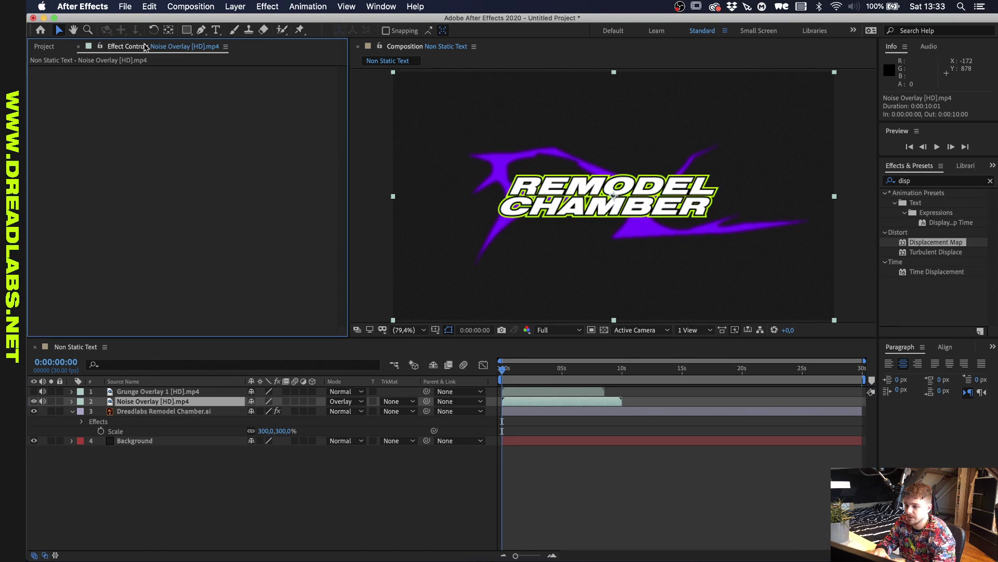
left_click(168, 410)
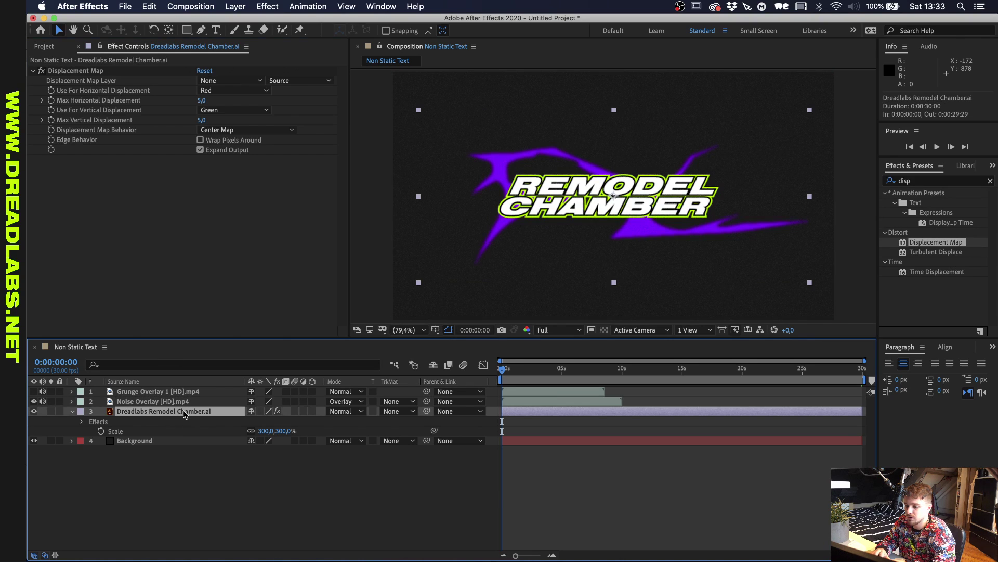
left_click(213, 82)
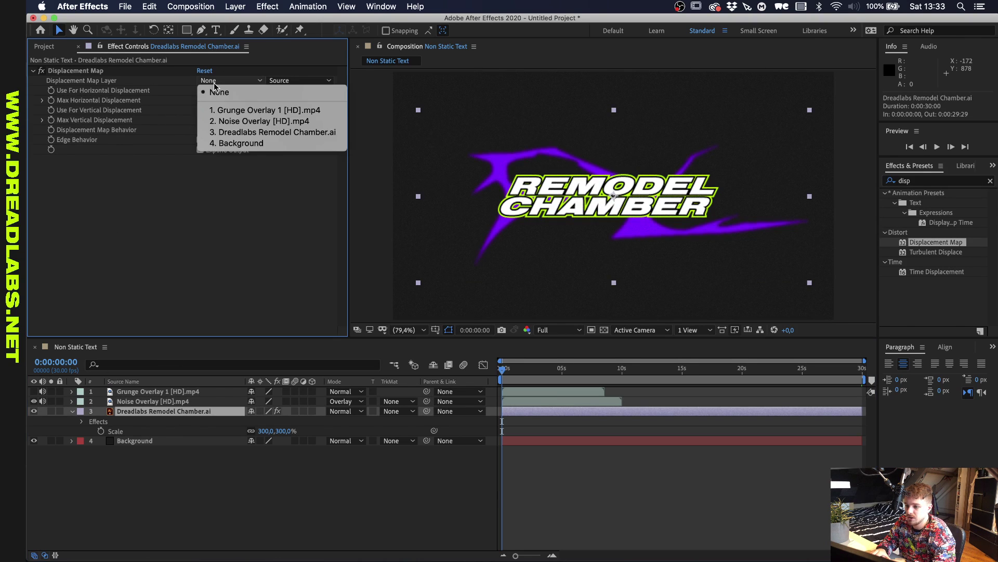
left_click(227, 110)
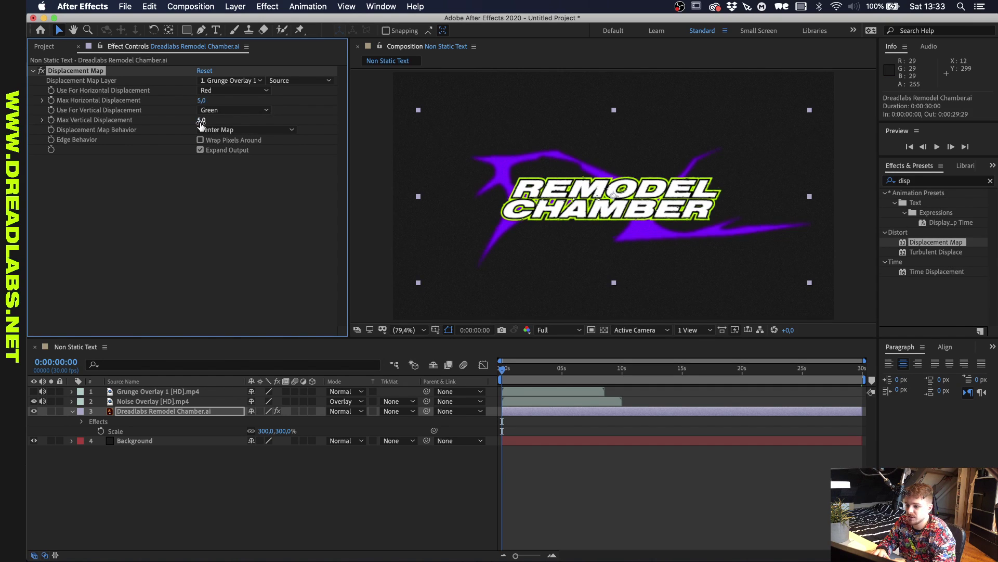
- Set Max Horizontal and Max Vertical Displacement to 10
left_click(201, 100)
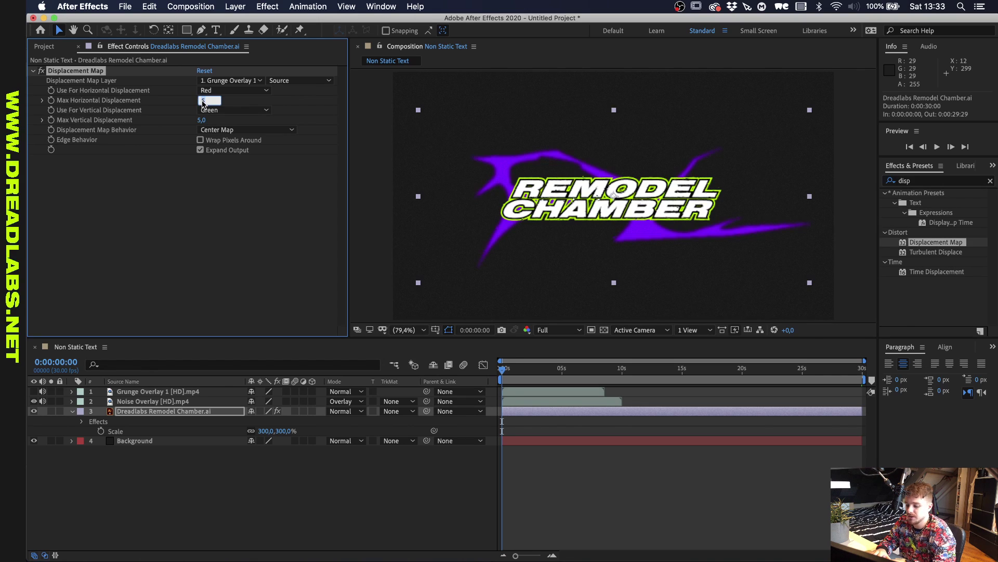
type("10")
left_click(202, 120)
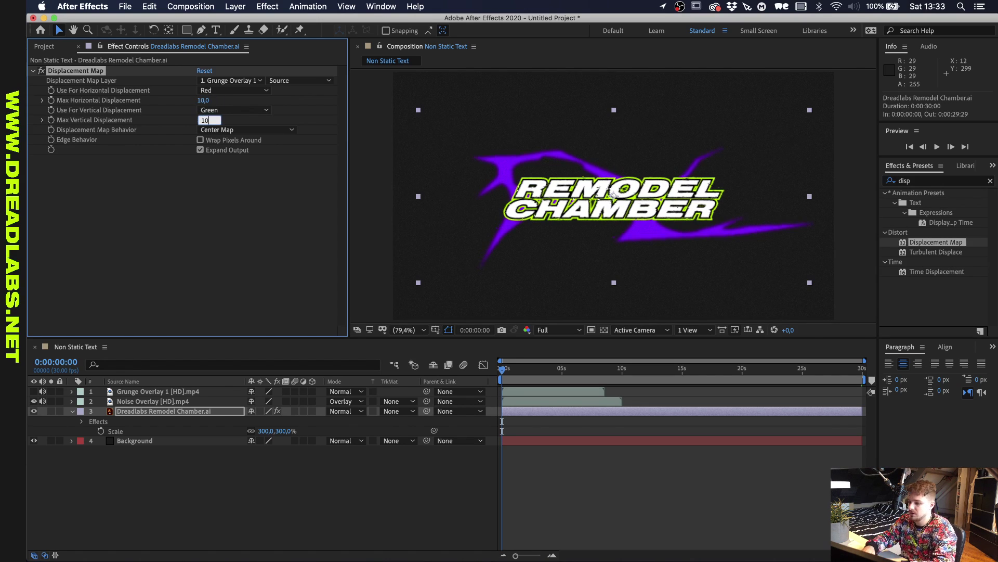
type("10")
key("Return")
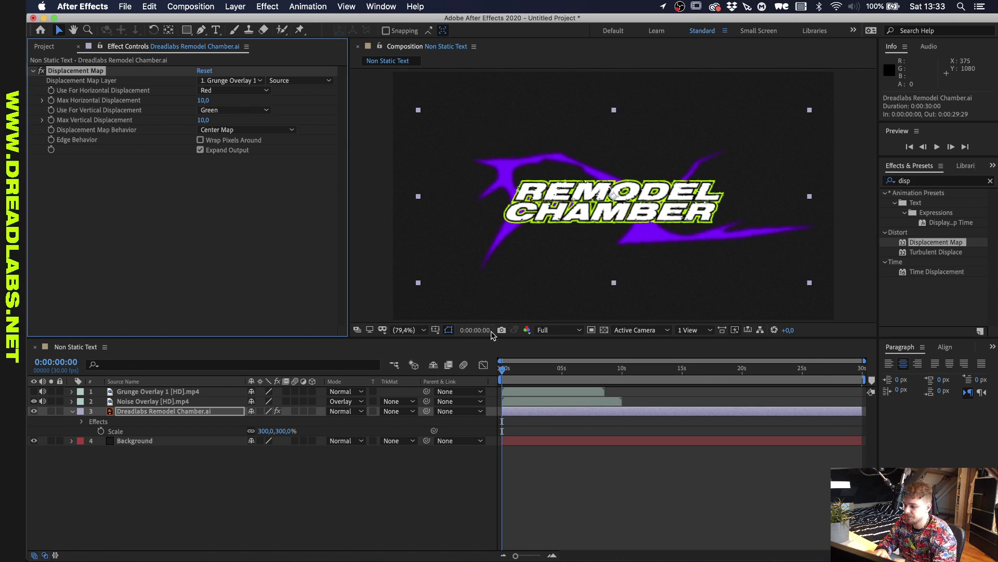
- Preview, set horizontal and vertical displacement to use Luminance, and show Grunge Overlay 1 again
key("space")
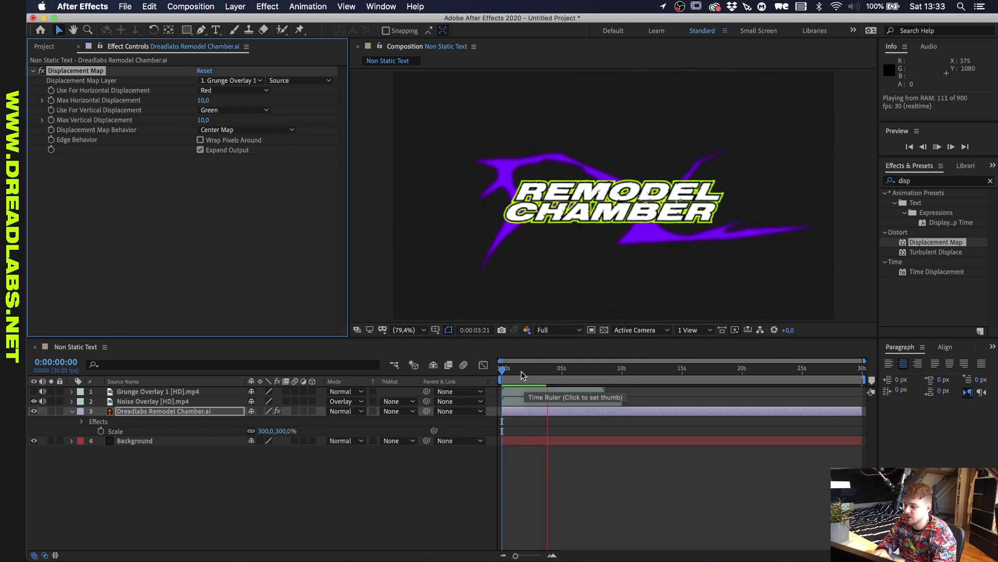
left_click(481, 372)
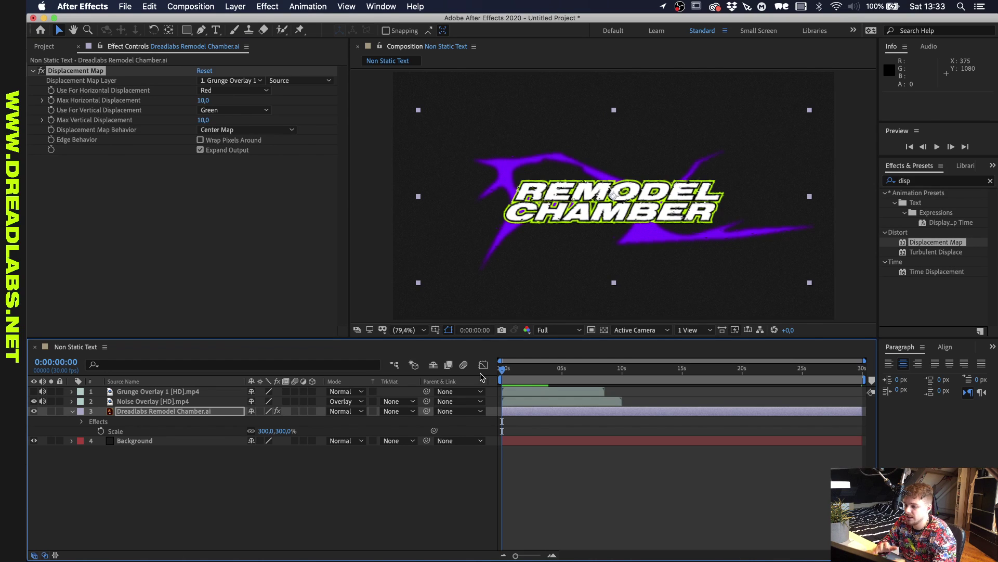
left_click(249, 91)
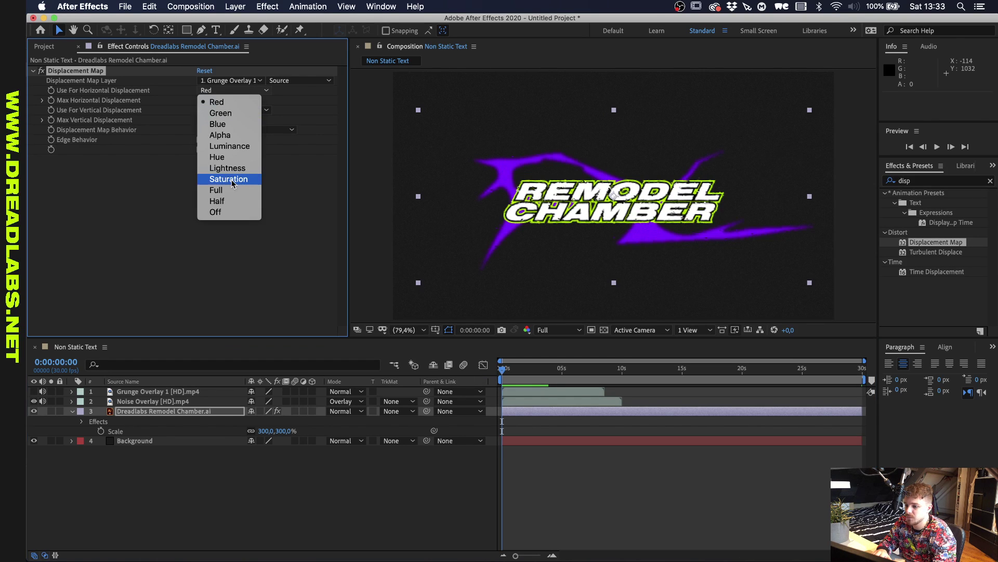
left_click(230, 146)
left_click(233, 110)
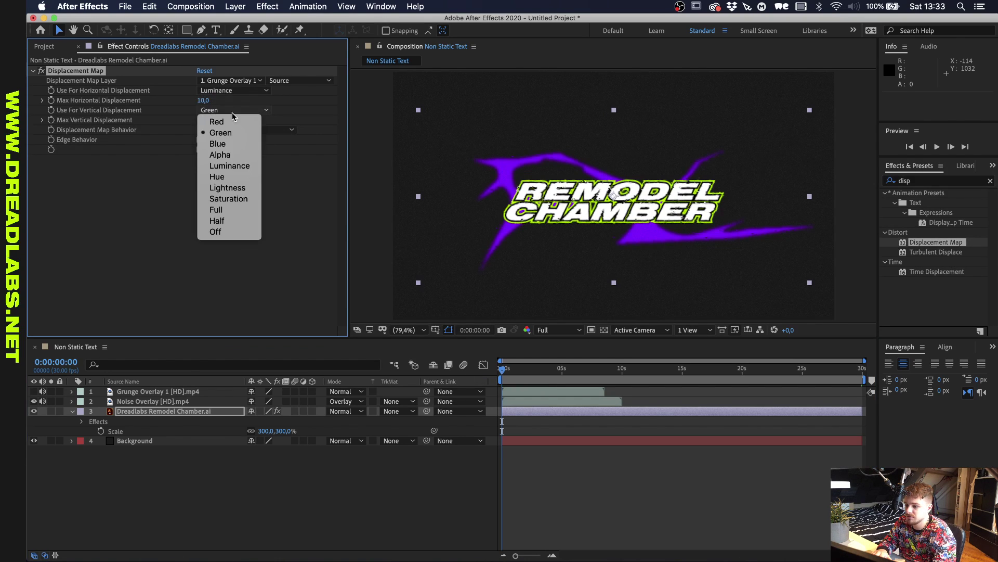
left_click(232, 167)
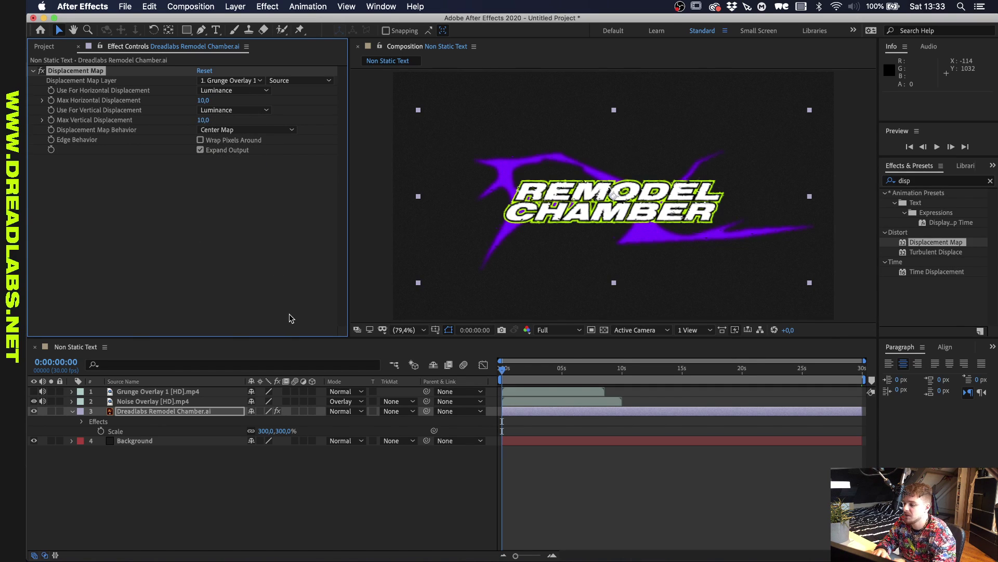
left_click(34, 391)
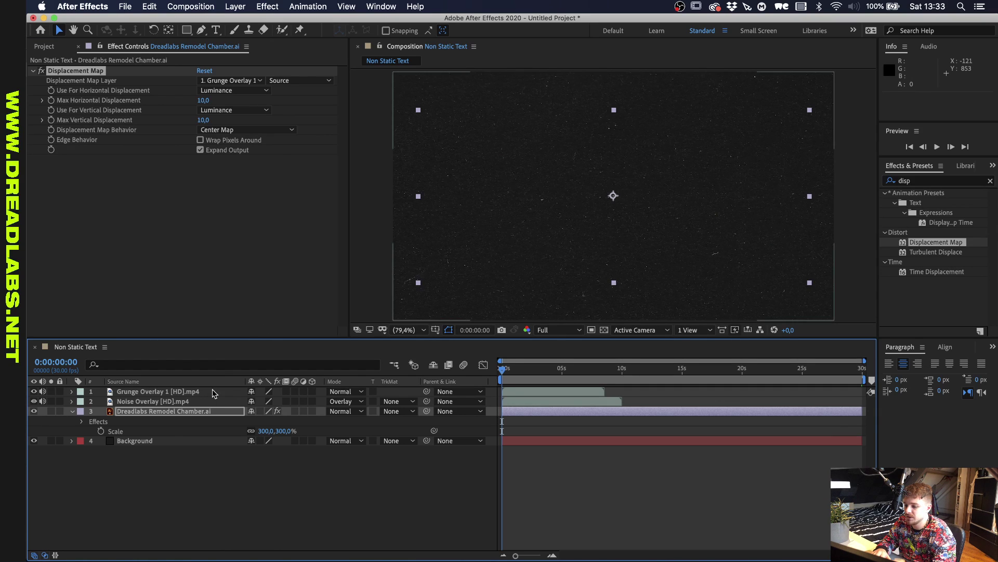
- Hide Grunge Overlay 1 again and preview the luminance-displaced logo over the grey background
left_click(198, 411)
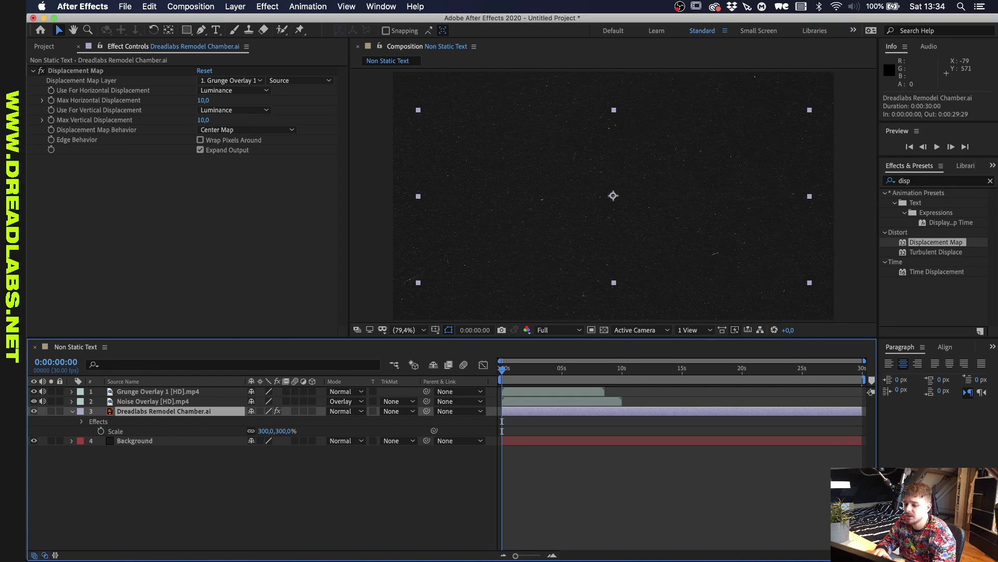
left_click(34, 391)
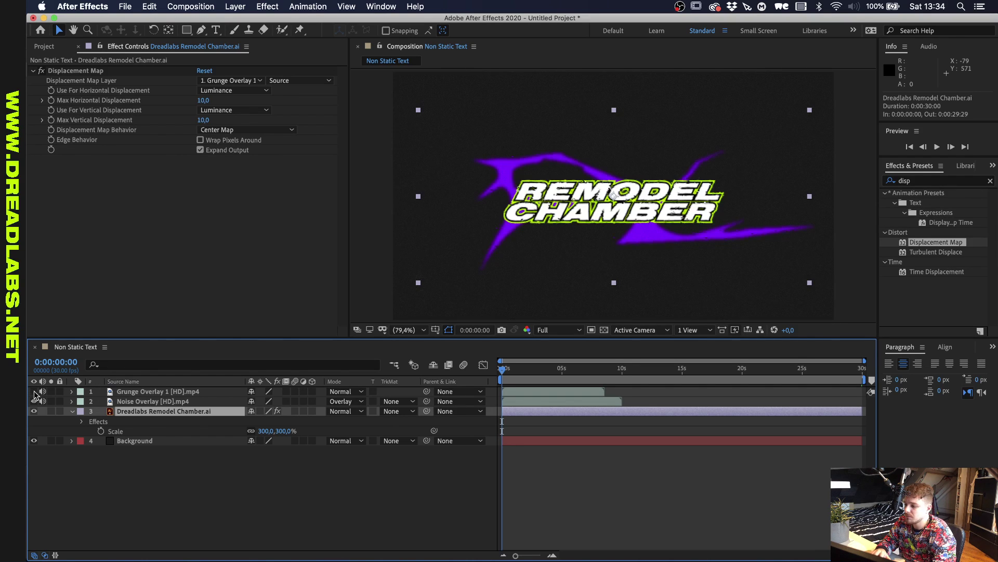
key("space")
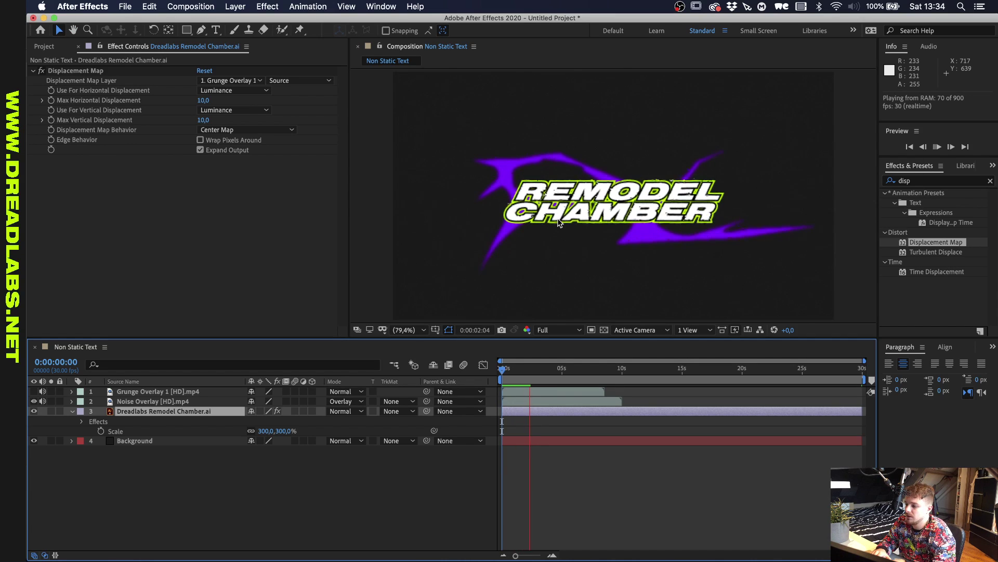
key("space")
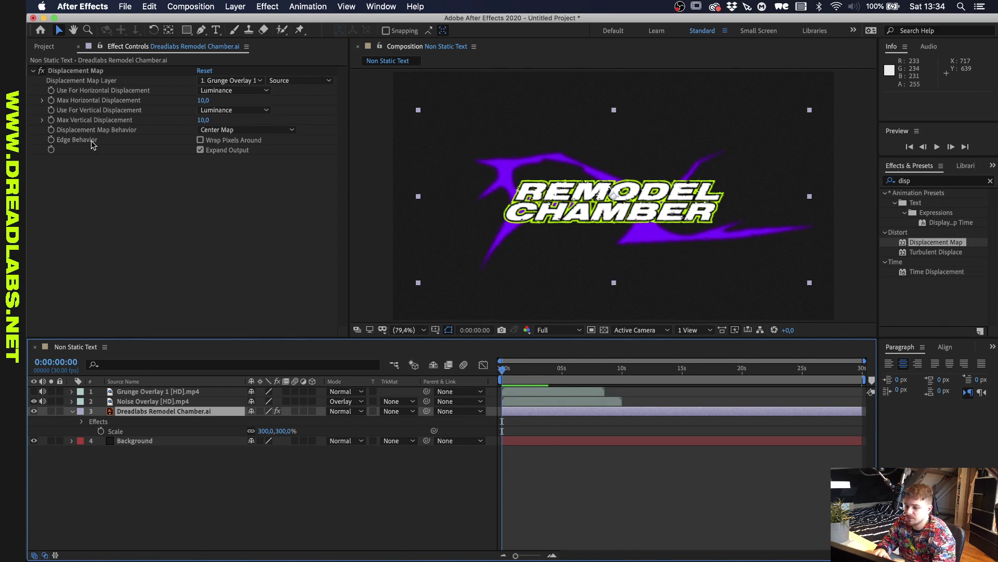
left_click(42, 47)
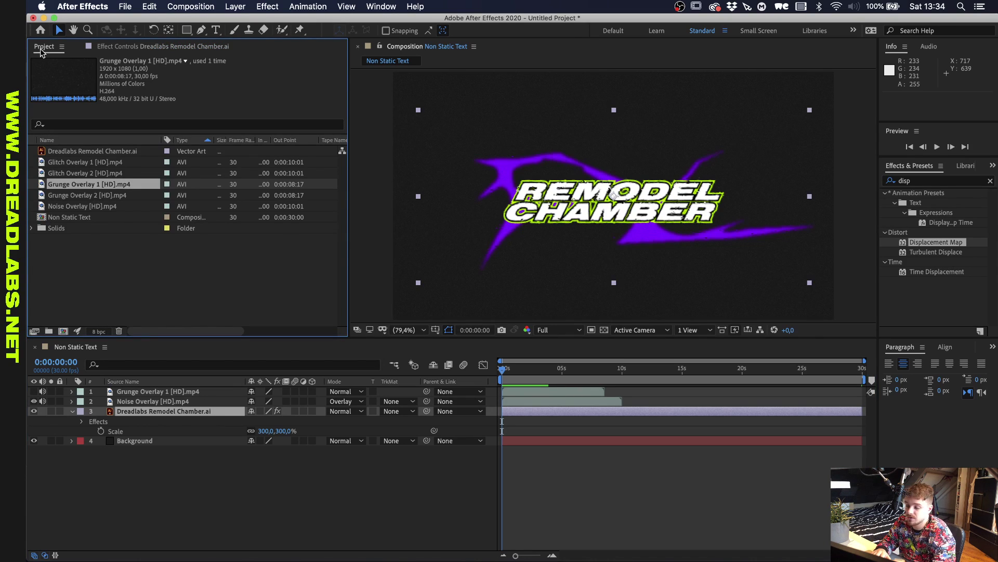
- Apply a second Displacement Map to the Dreadlabs Remodel Chamber.ai logo layer
left_click(156, 399)
left_click(158, 390)
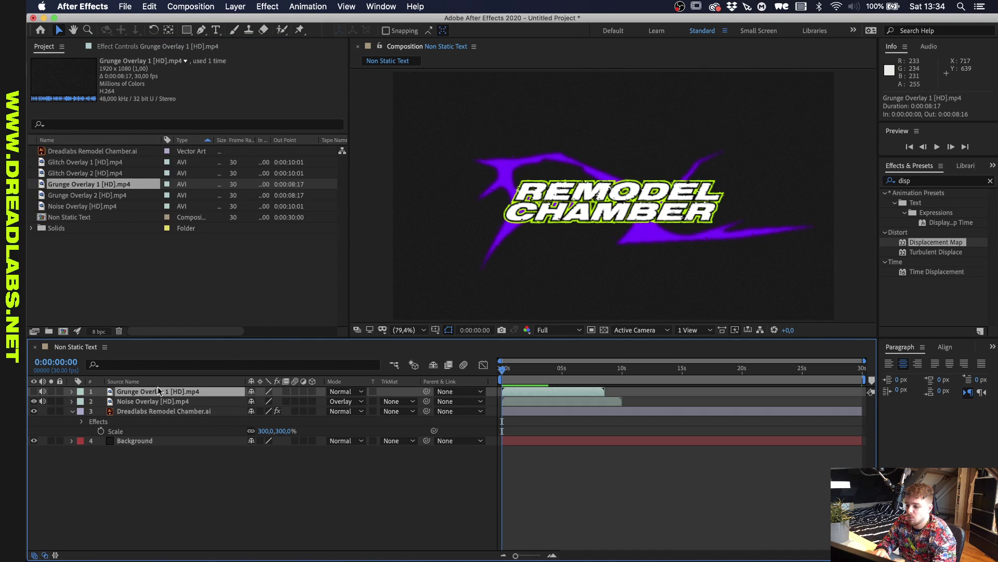
left_click(156, 411)
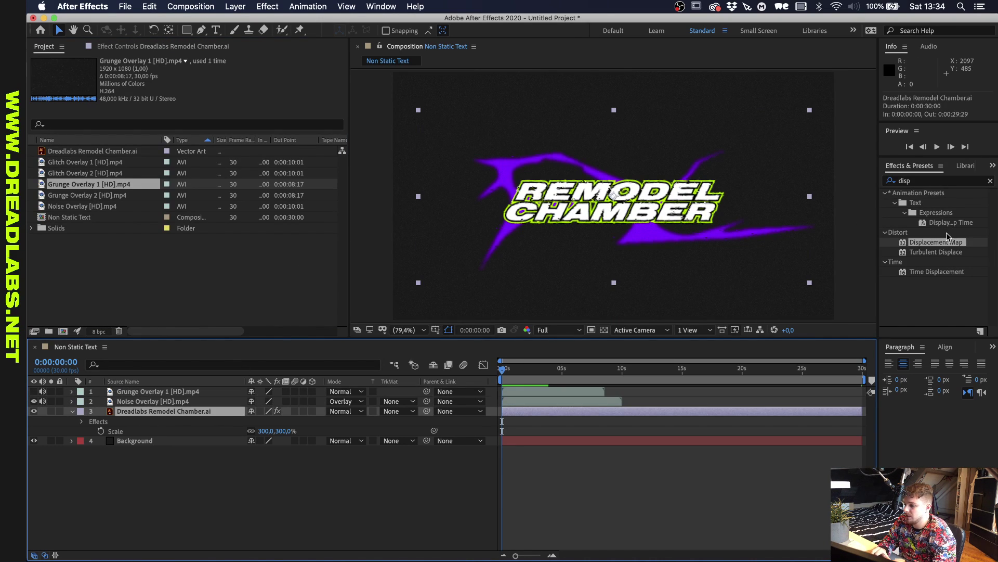
left_click_drag(936, 242, 201, 409)
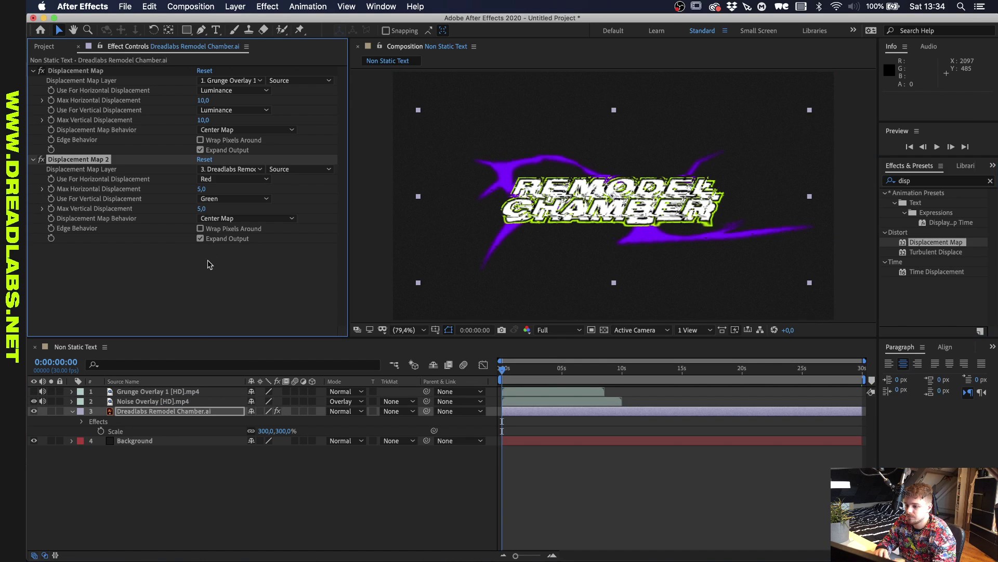
- Set the second map's max horizontal and vertical displacement to 20, with Luminance horizontally
left_click(202, 189)
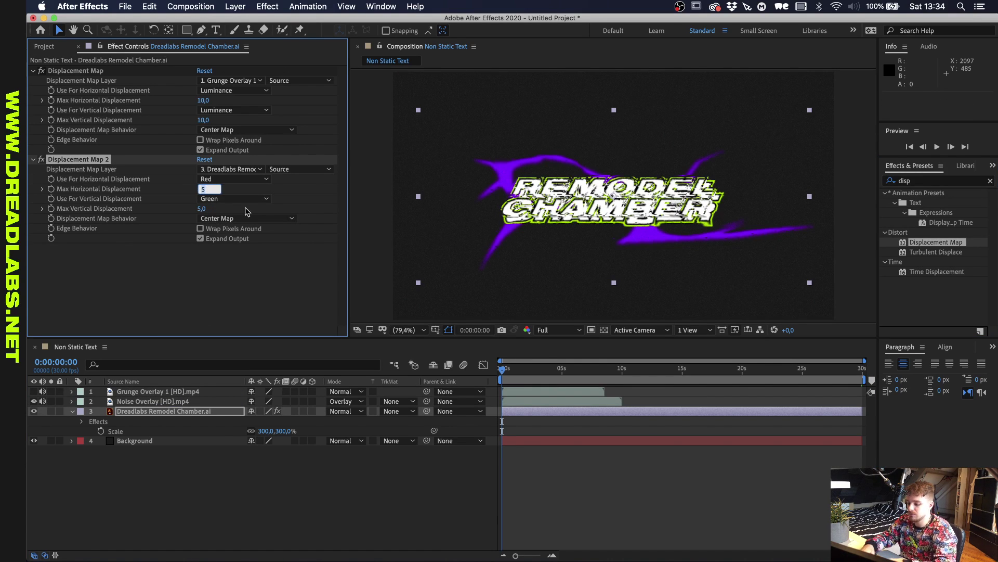
type("20")
key("Tab")
type("20")
key("Return")
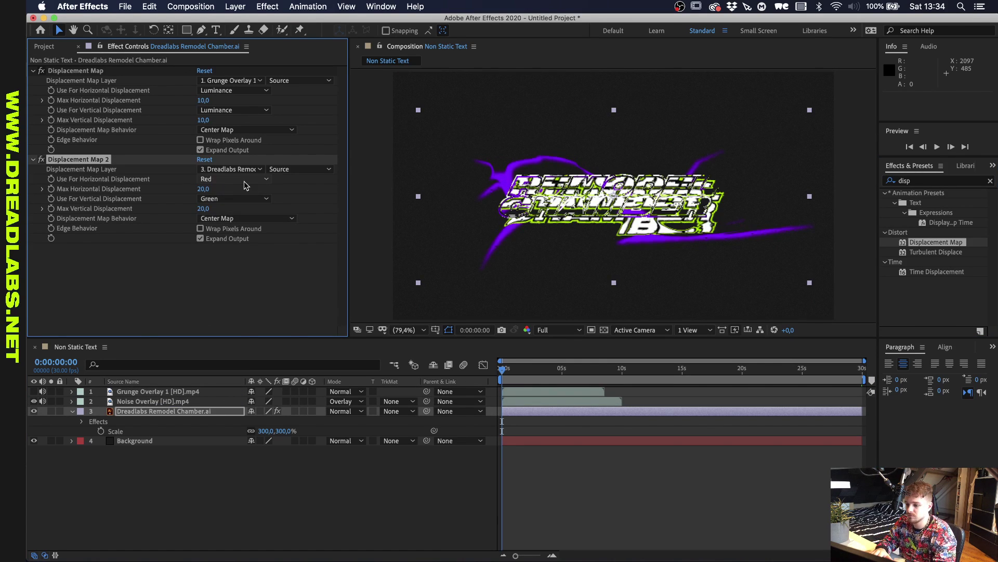
left_click(244, 180)
left_click(232, 234)
left_click(227, 199)
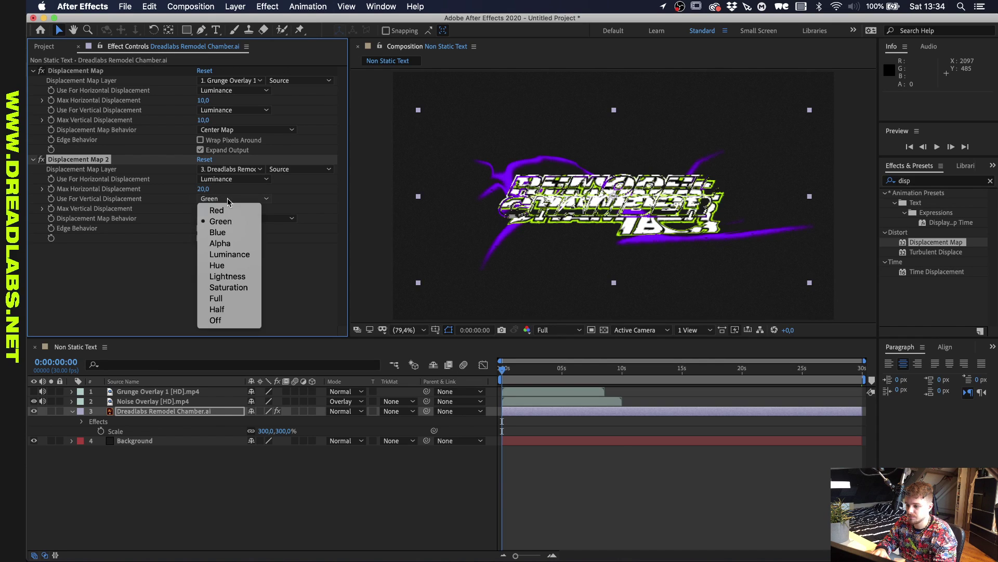
- Use Luminance for the second map's vertical displacement and select Glitch Overlay 2 in the Project panel
left_click(225, 254)
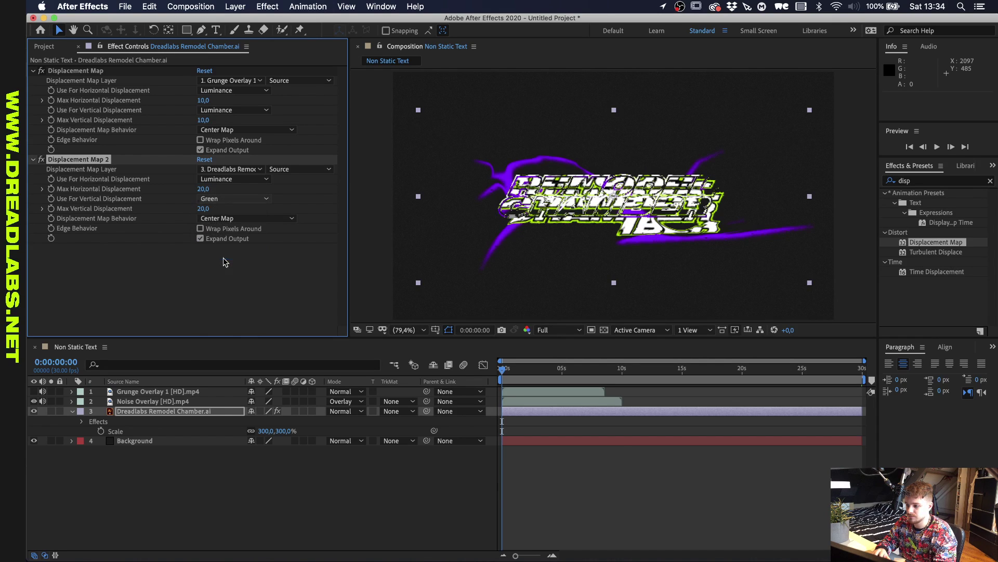
left_click(46, 46)
left_click(88, 173)
left_click(102, 162)
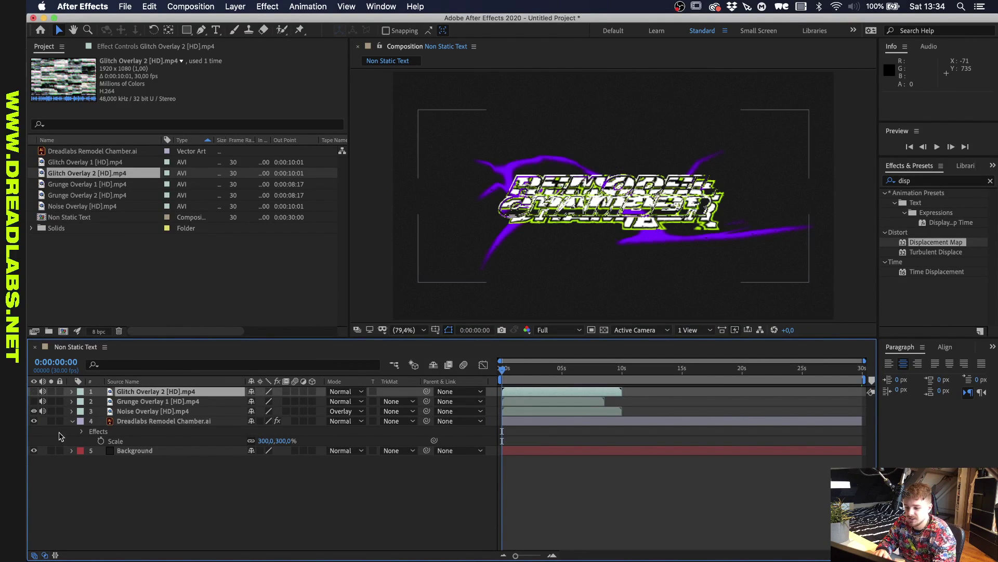
- Make Glitch Overlay 2 the second Displacement Map's source layer and preview the result
left_click(137, 421)
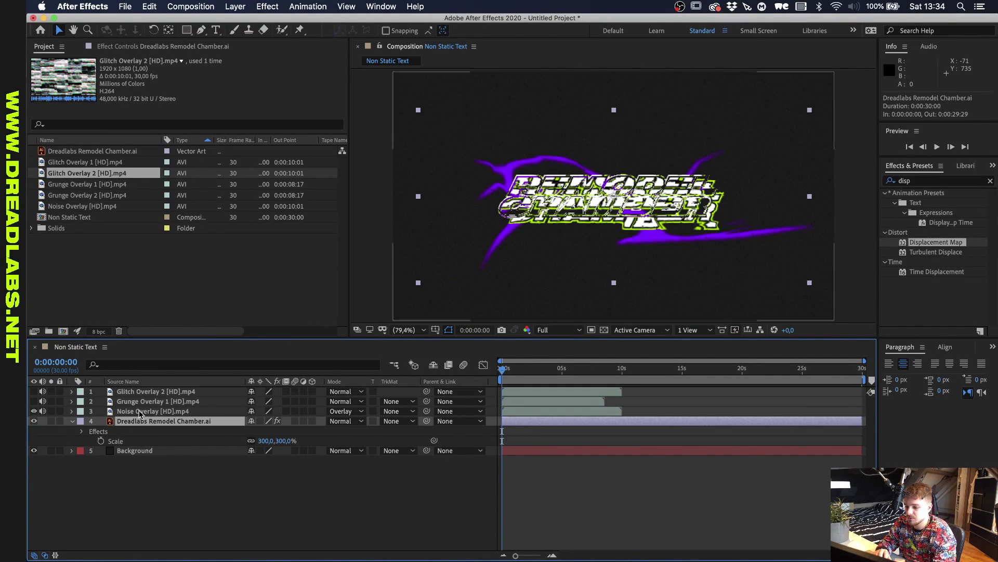
left_click(165, 46)
left_click(229, 169)
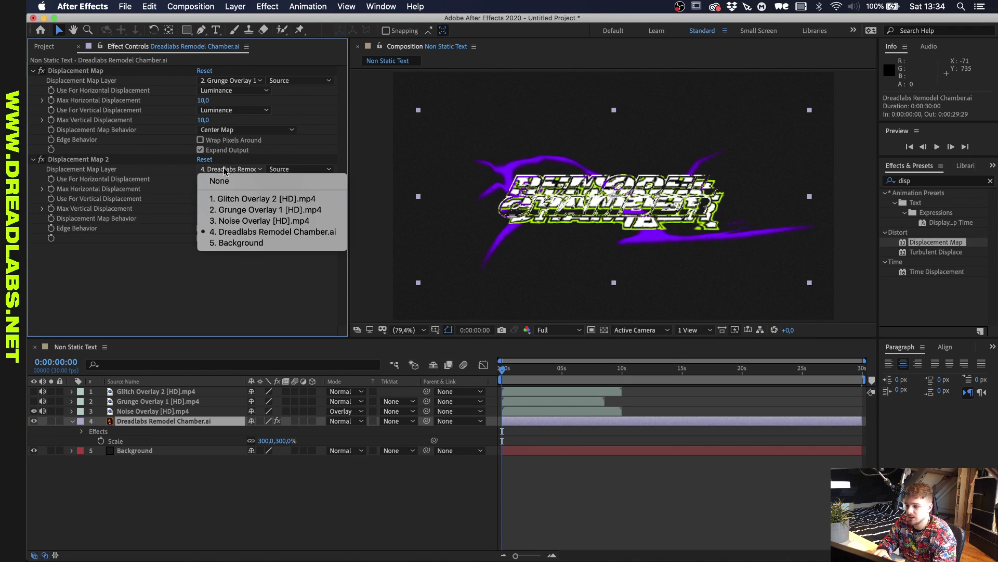
left_click(232, 199)
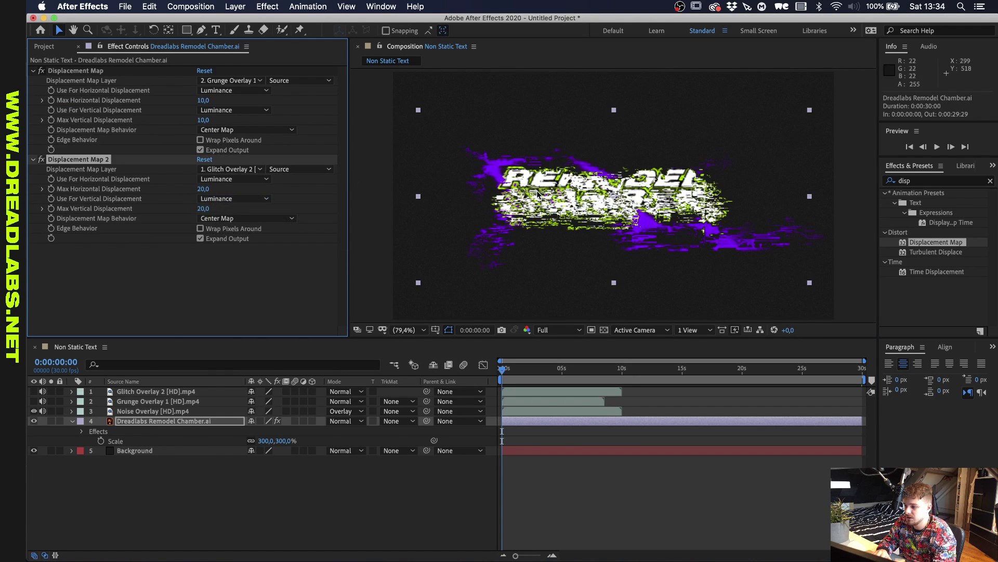
left_click(504, 369)
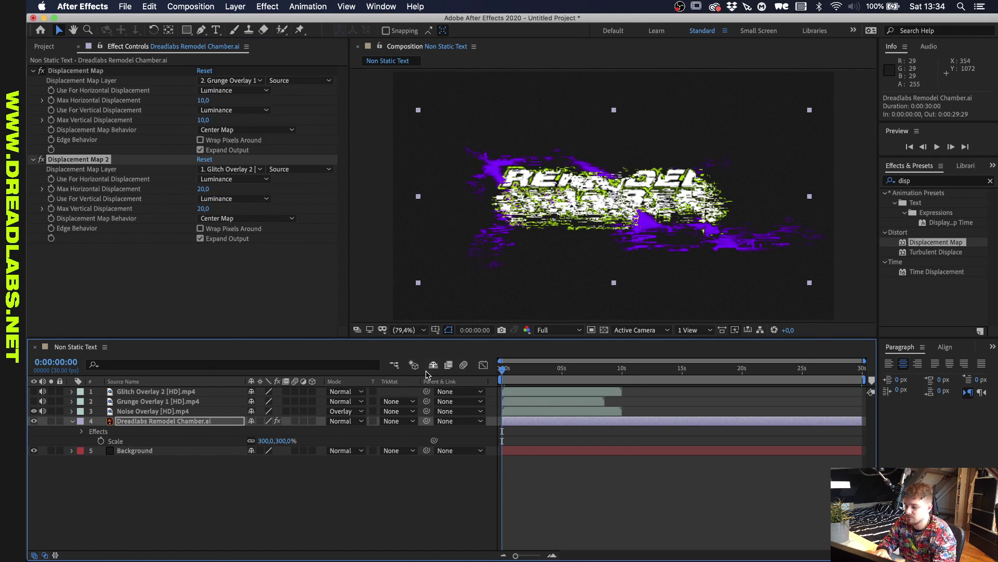
key("space")
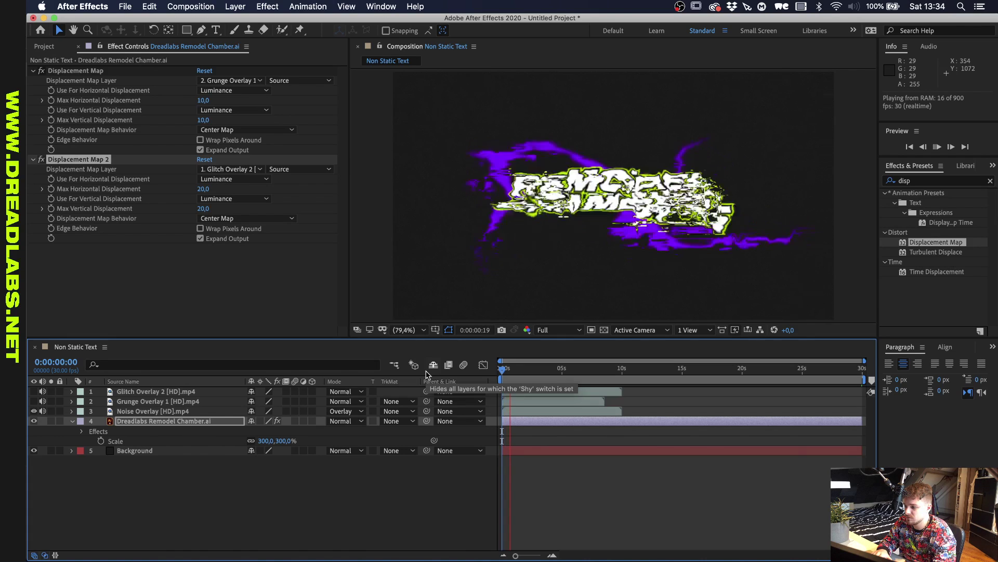
key("space")
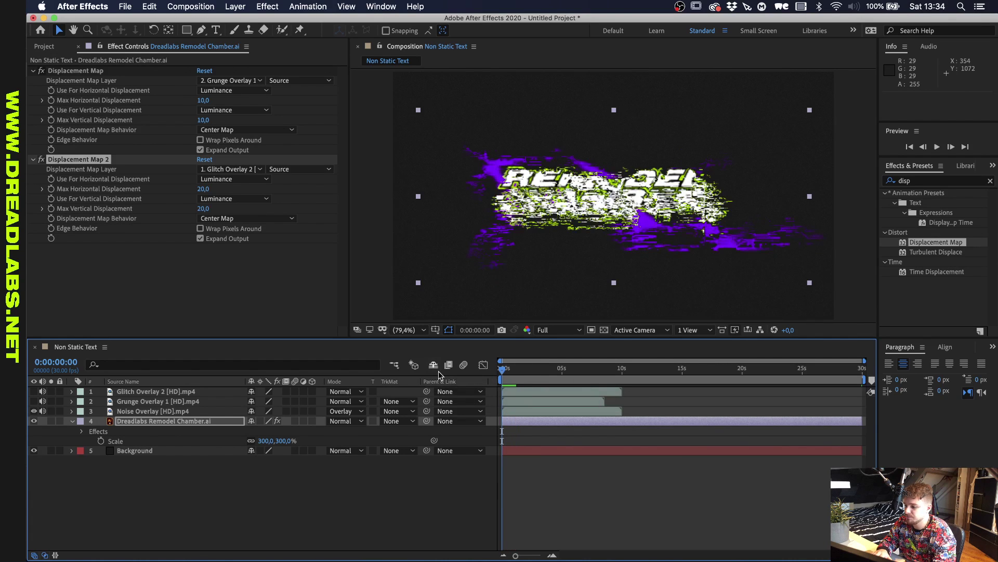
- Set the second map's max horizontal and vertical displacement to 2, then preview
left_click(203, 189)
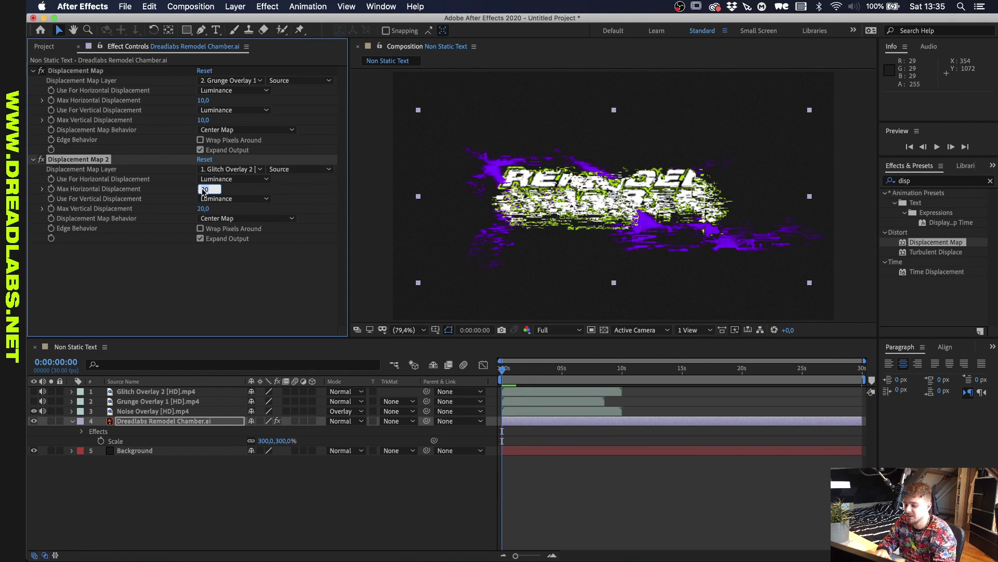
left_click(203, 208)
type("5")
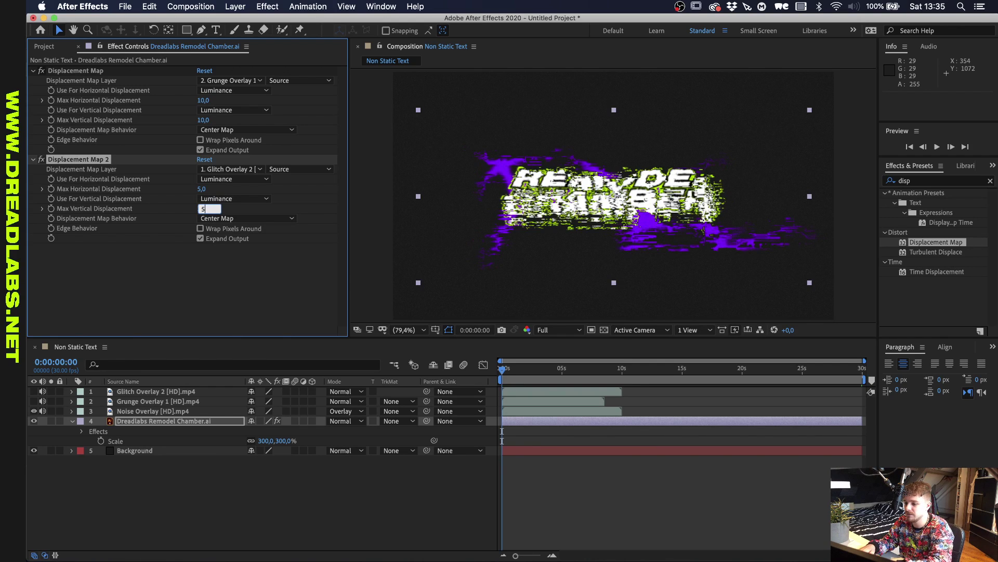
key("Return")
left_click(203, 189)
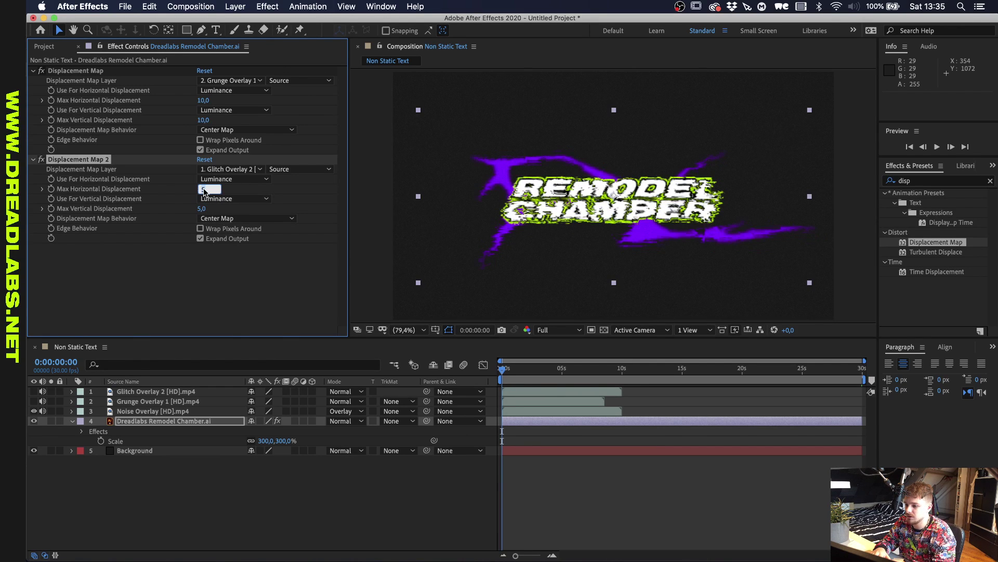
type("2")
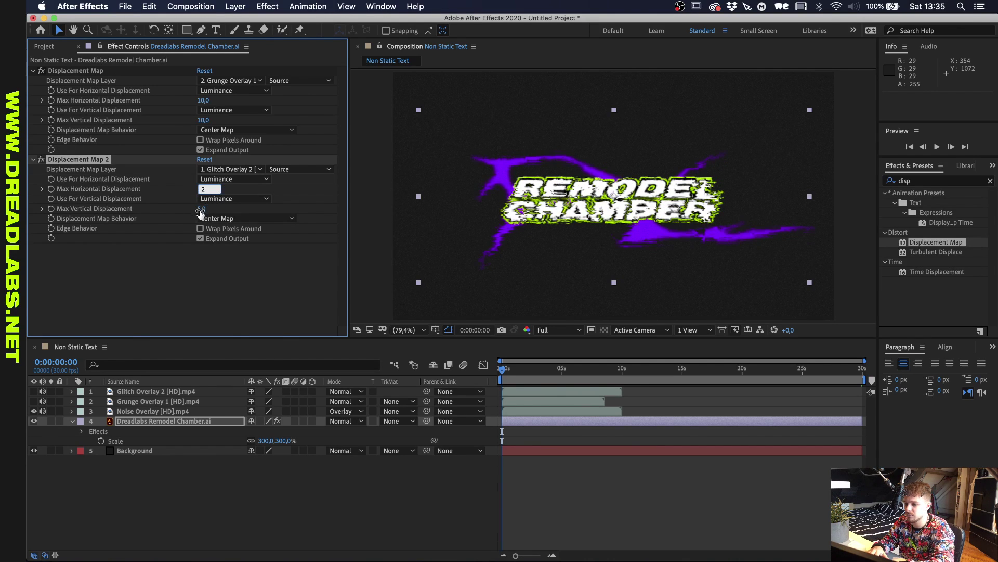
left_click(201, 208)
type("2")
key("Return")
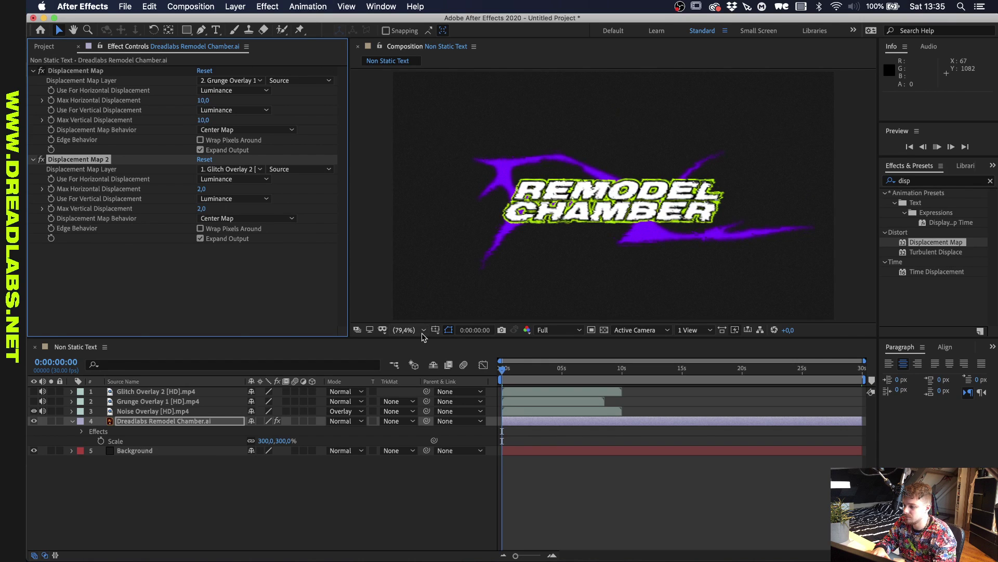
key("space")
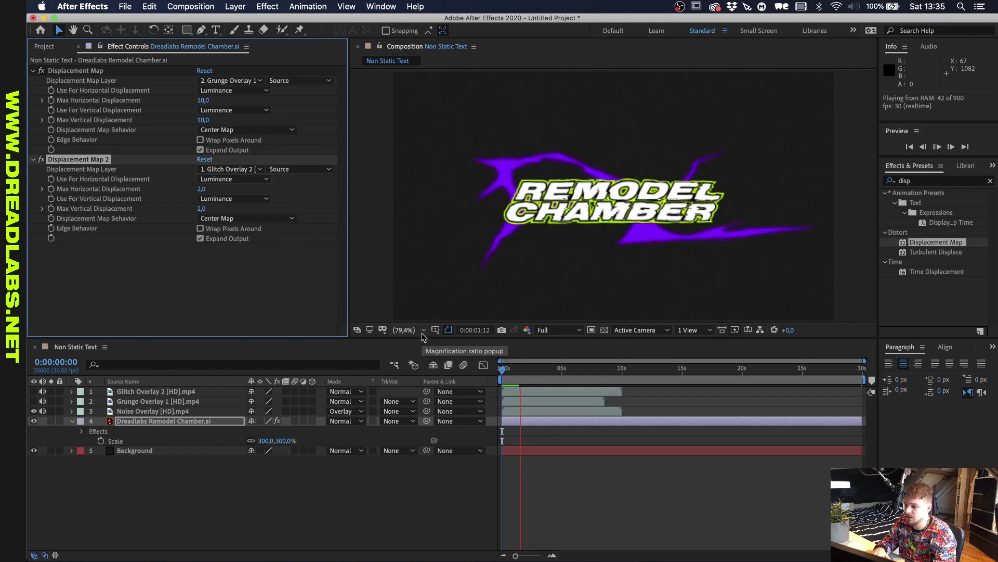
- Play and stop a preview of the glitch effect
left_click(392, 371)
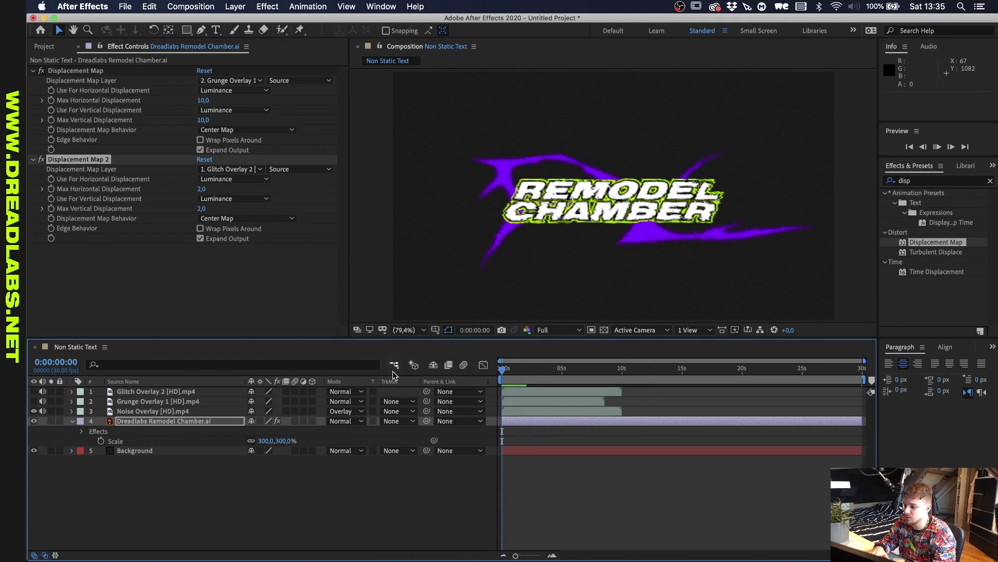
key("space")
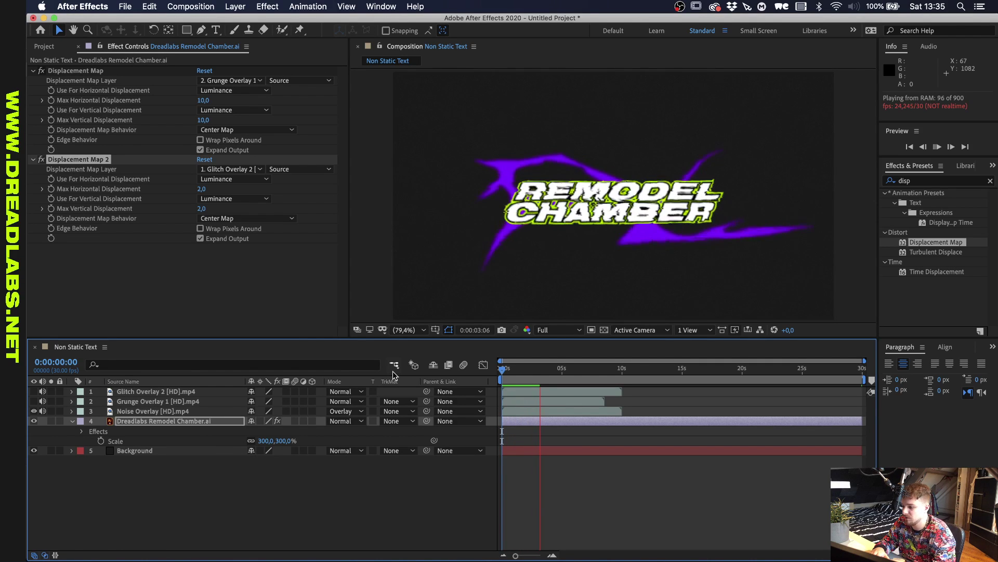
key("space")
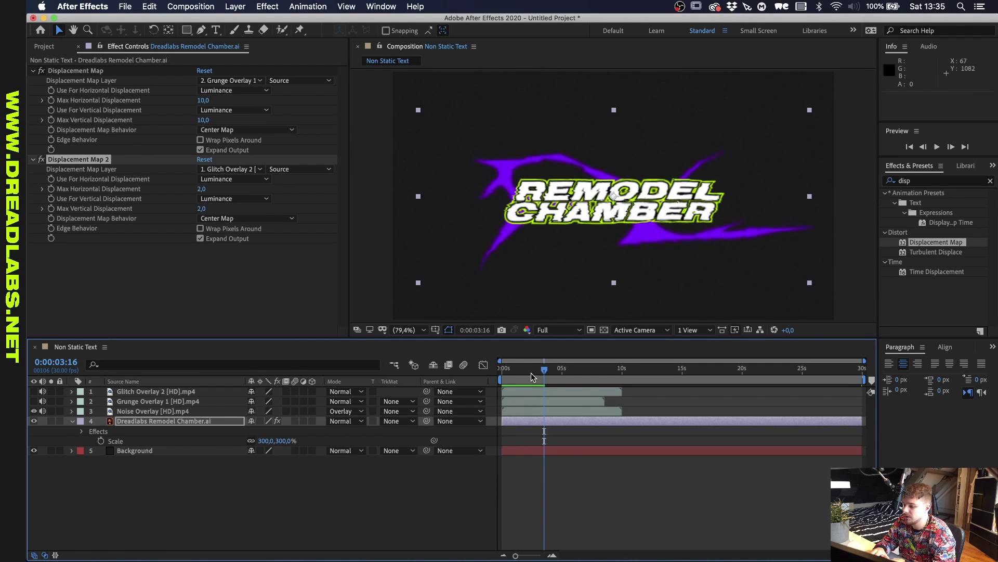
- End the work area at 5 seconds, return to 0:00, and select the logo layer
left_click_drag(531, 372, 351, 370)
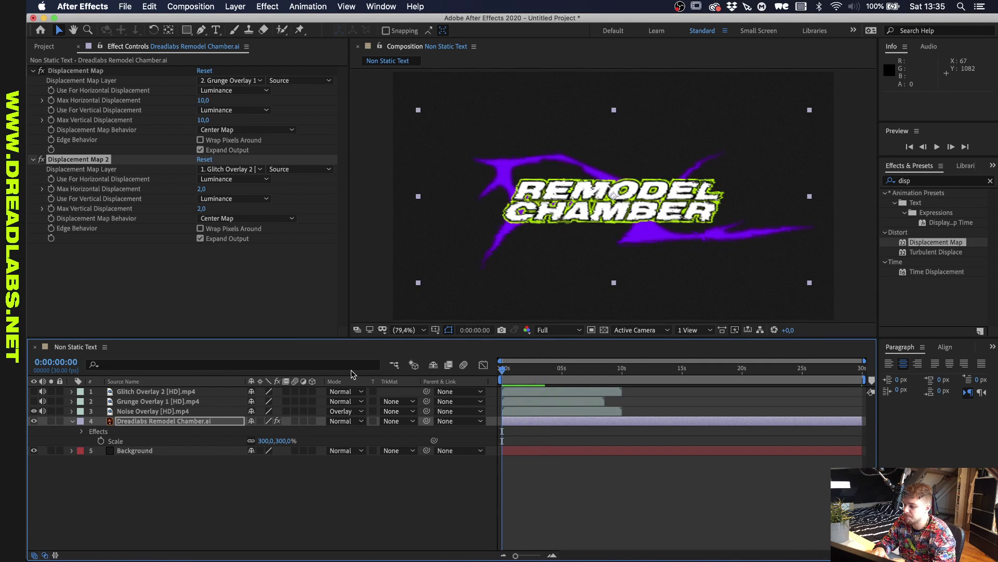
left_click(563, 371)
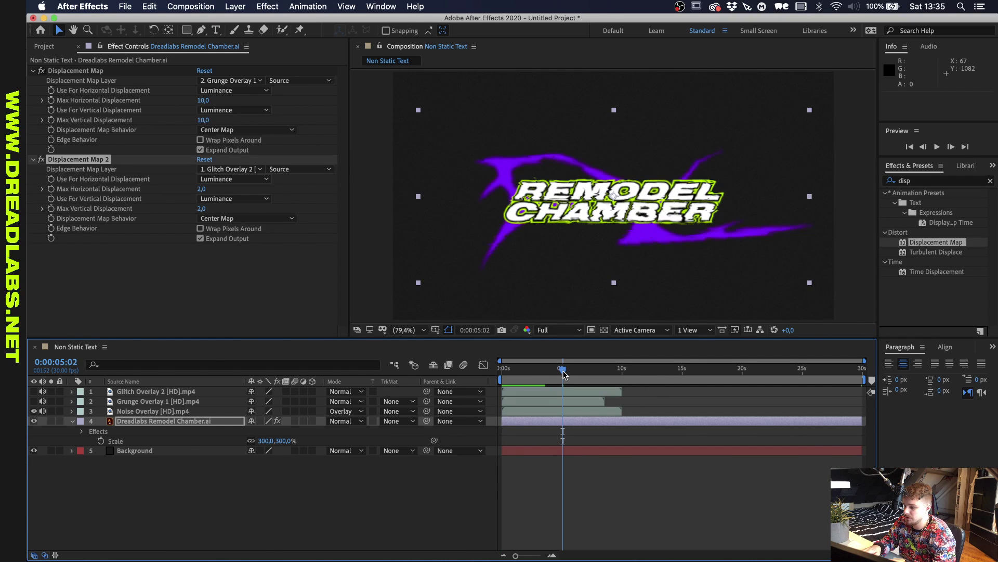
key("n")
left_click_drag(535, 373, 366, 373)
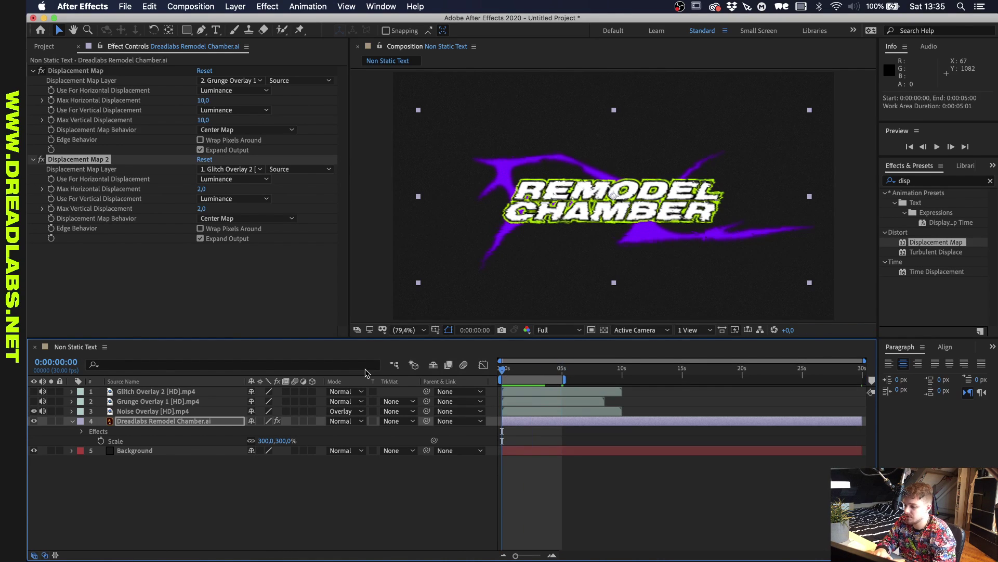
left_click(138, 422)
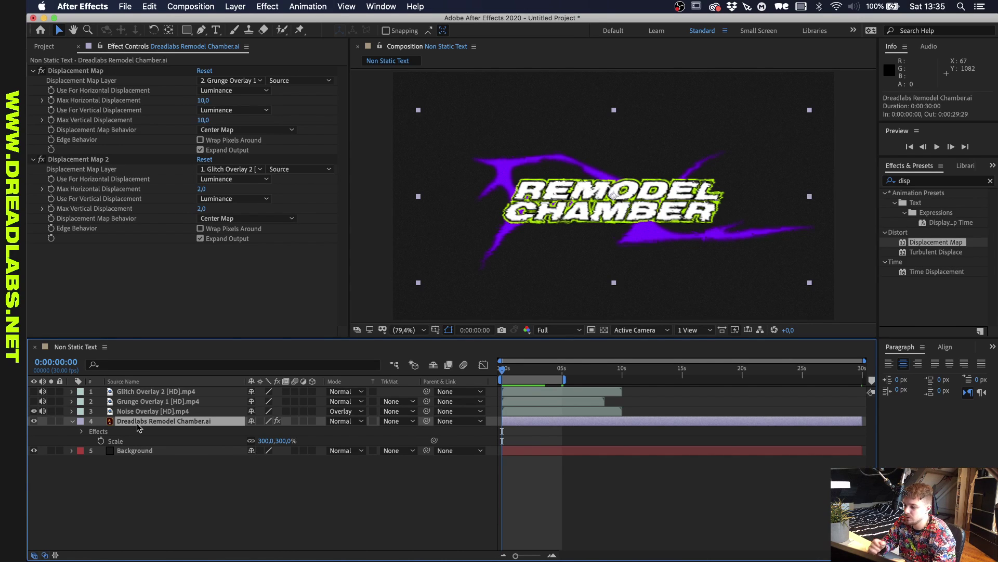
left_click(927, 182)
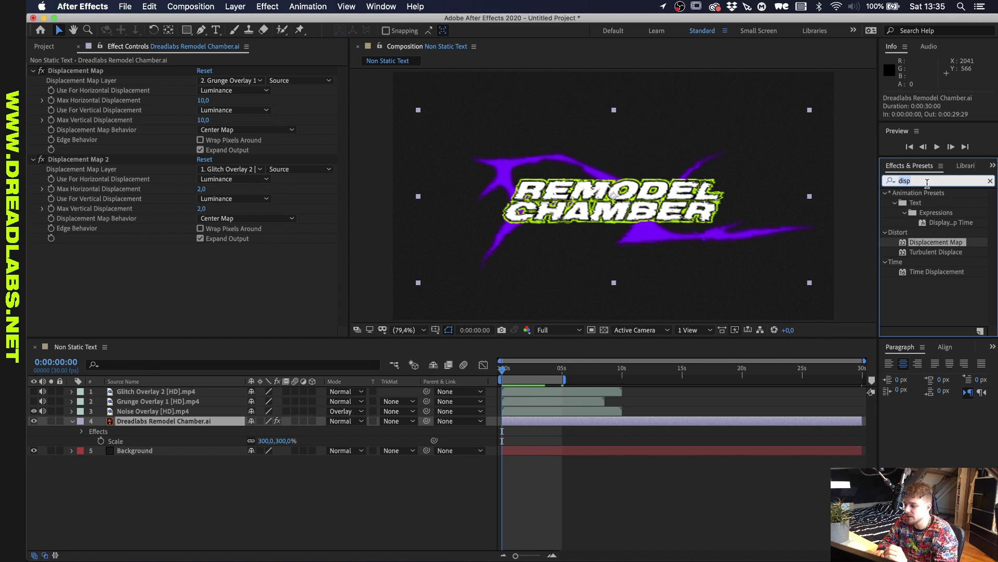
- Apply the Wiggle - position preset to the logo with Wiggle Speed 30 and Amount 5
type("wiggle")
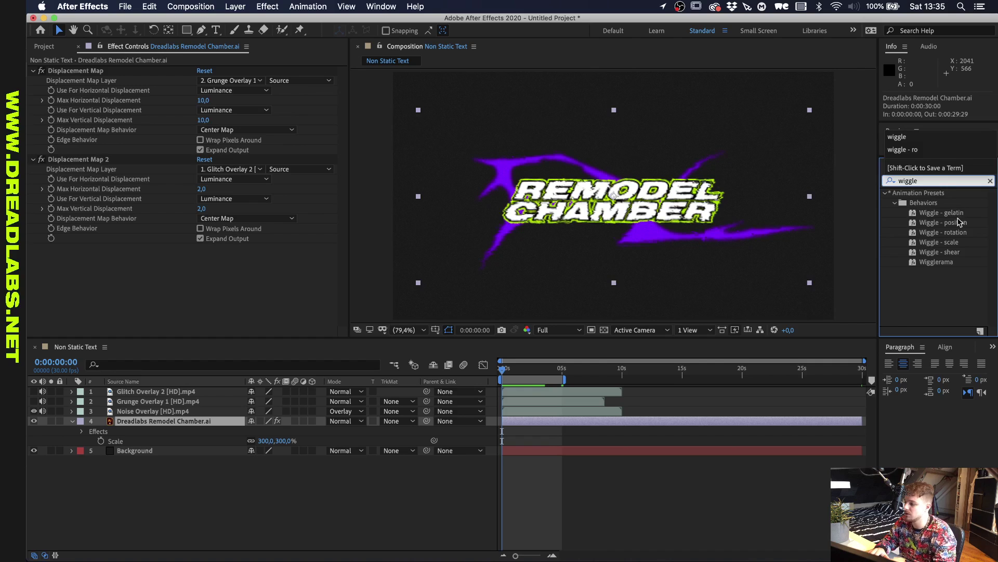
left_click_drag(960, 222, 208, 422)
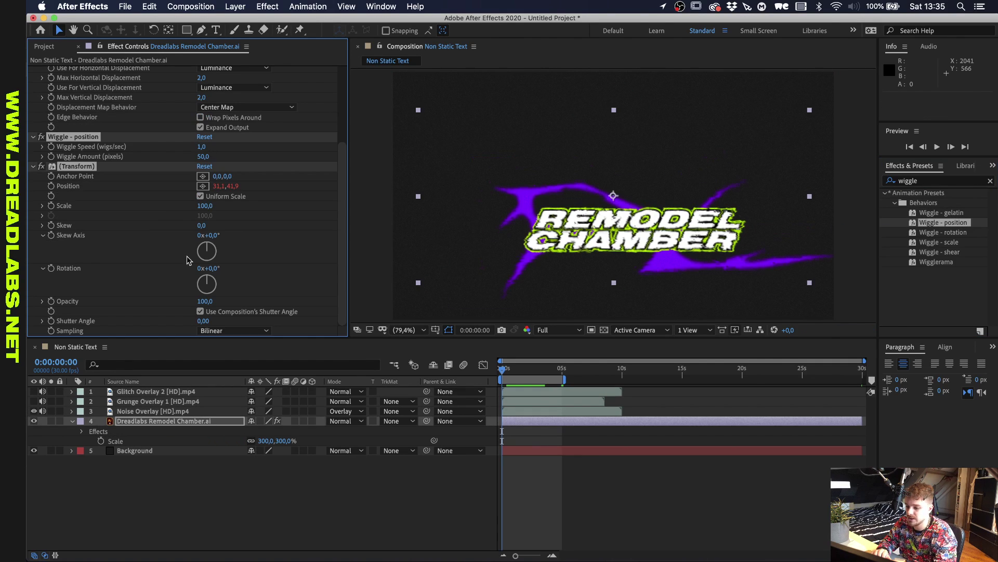
left_click(204, 156)
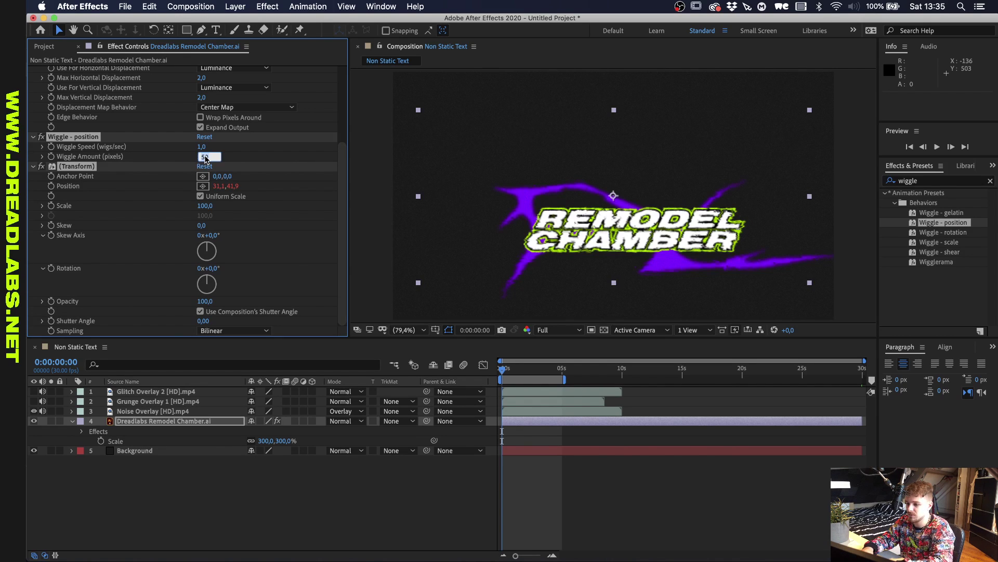
left_click(205, 148)
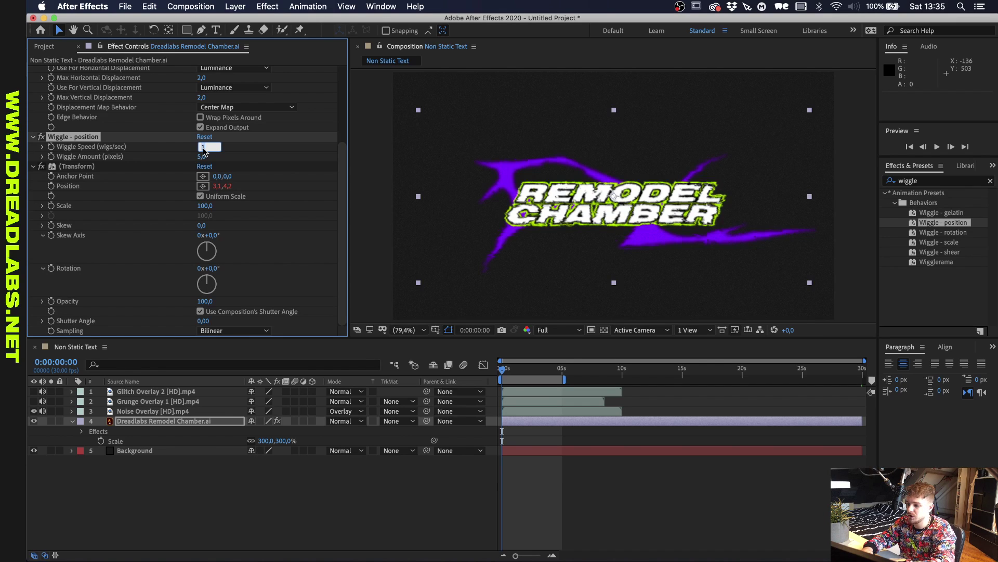
key("Return")
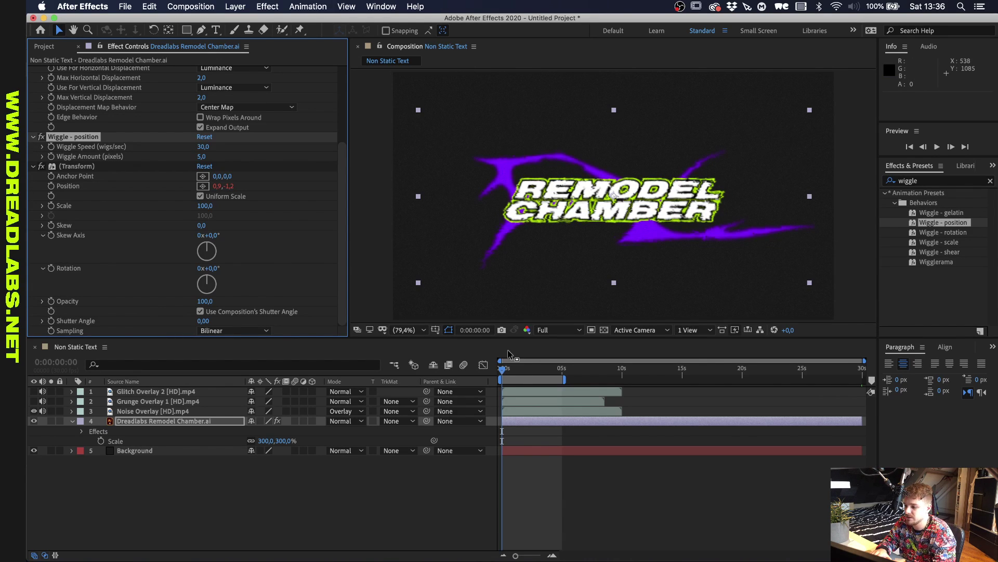
- Preview the wiggle, then try a Wiggle Amount of 1 and preview it
key("space")
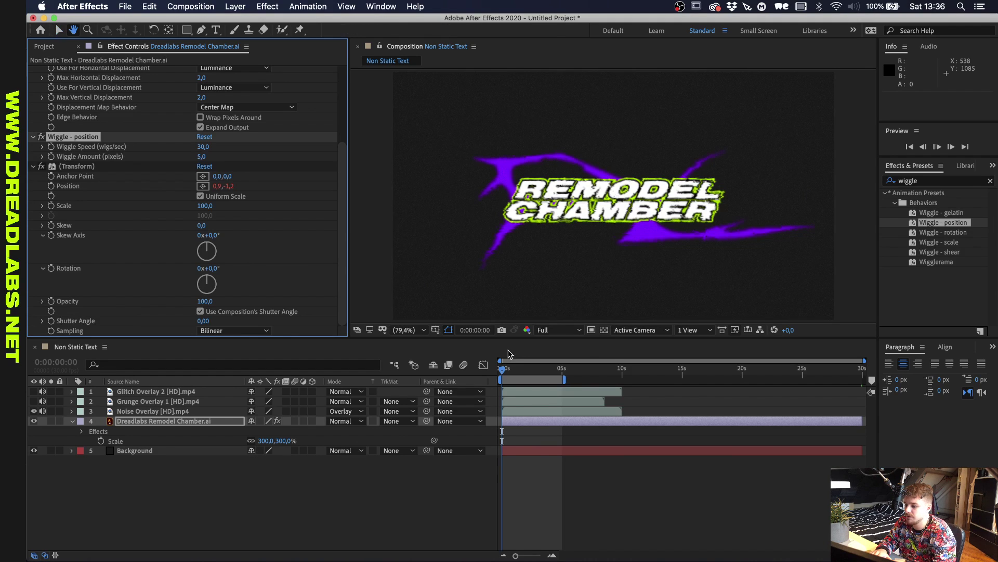
key("space")
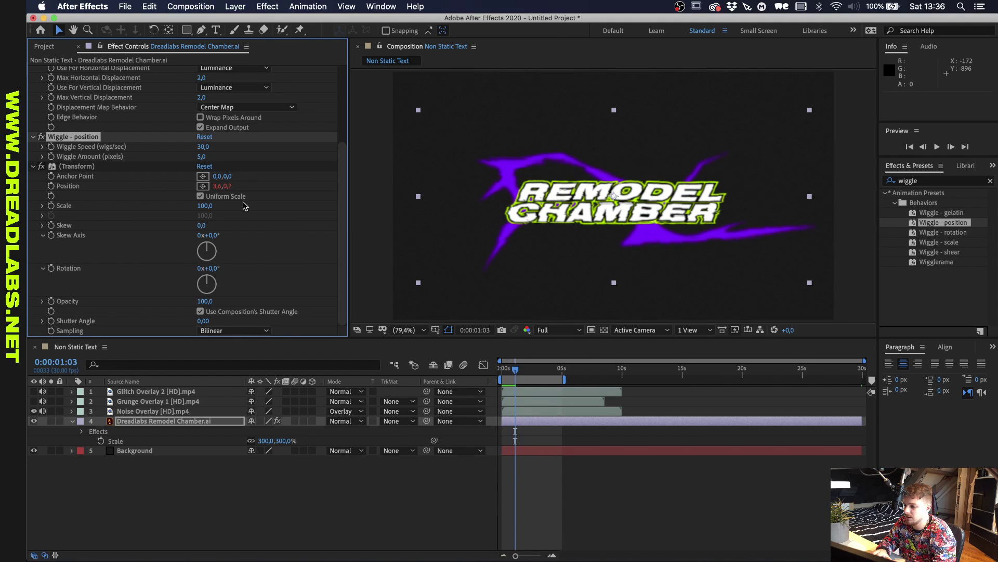
left_click(201, 156)
type("1")
key("Return")
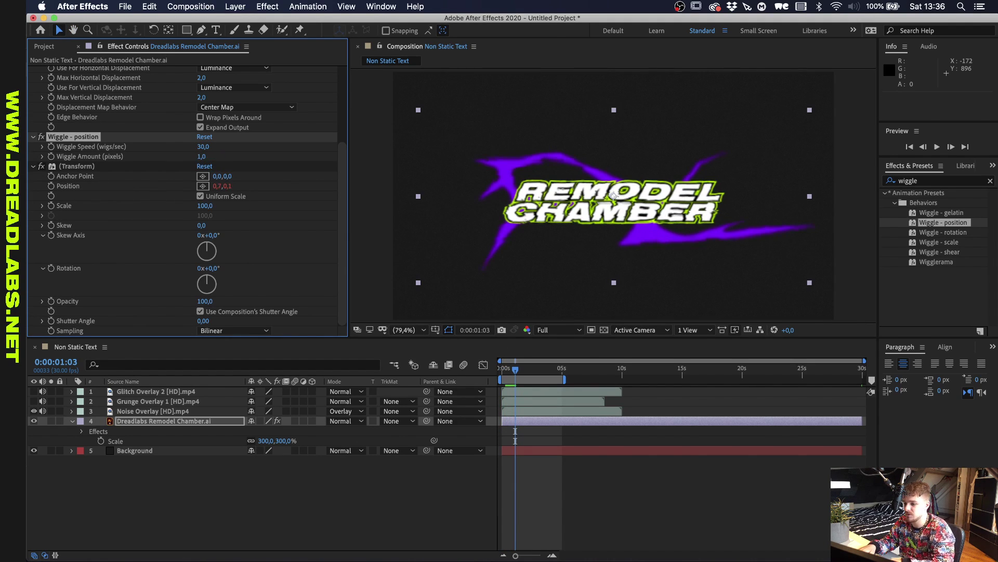
key("space")
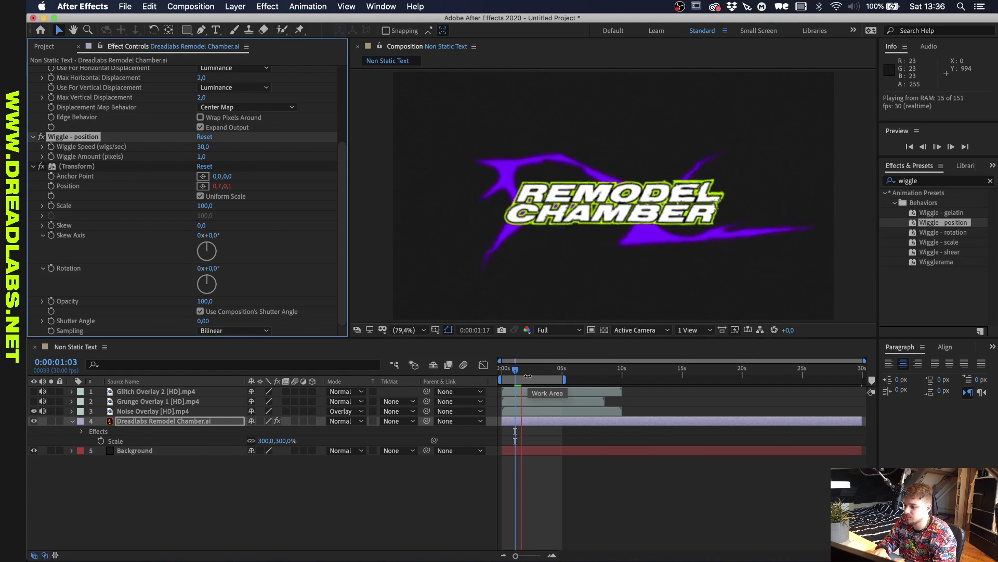
key("space")
- Set the Wiggle Amount to 3 and preview from the start of the composition
left_click(204, 157)
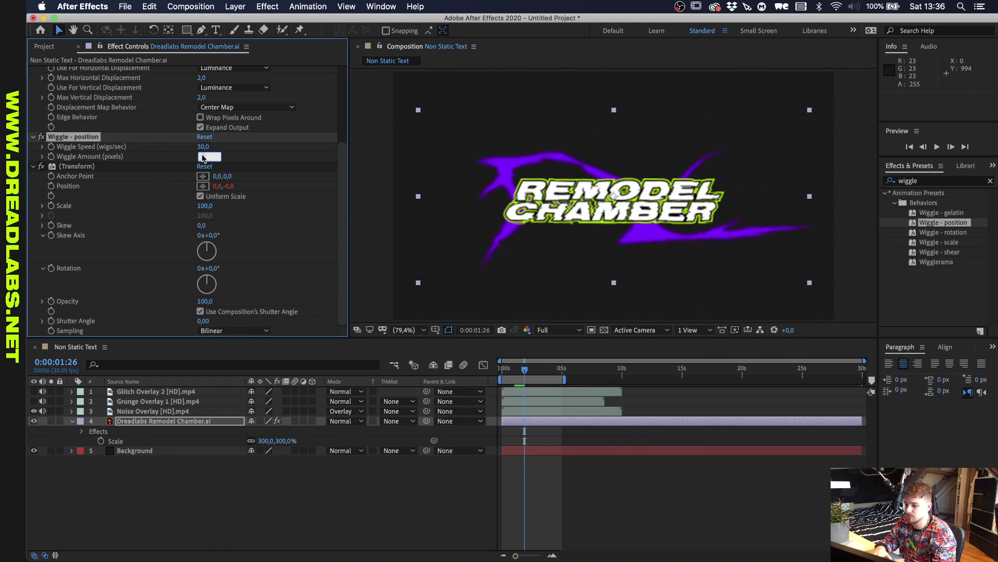
type("3")
key("Return")
key("space")
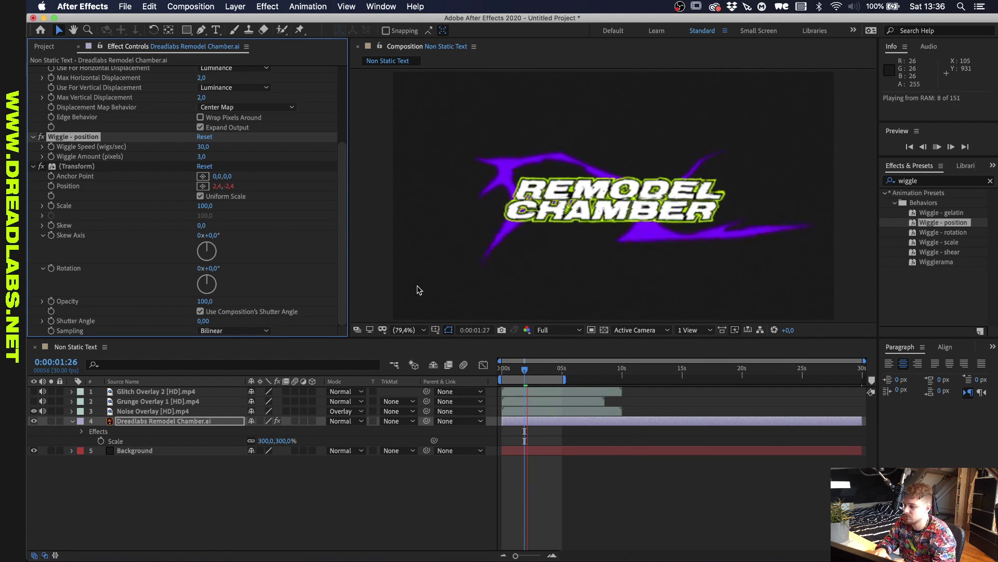
left_click(456, 374)
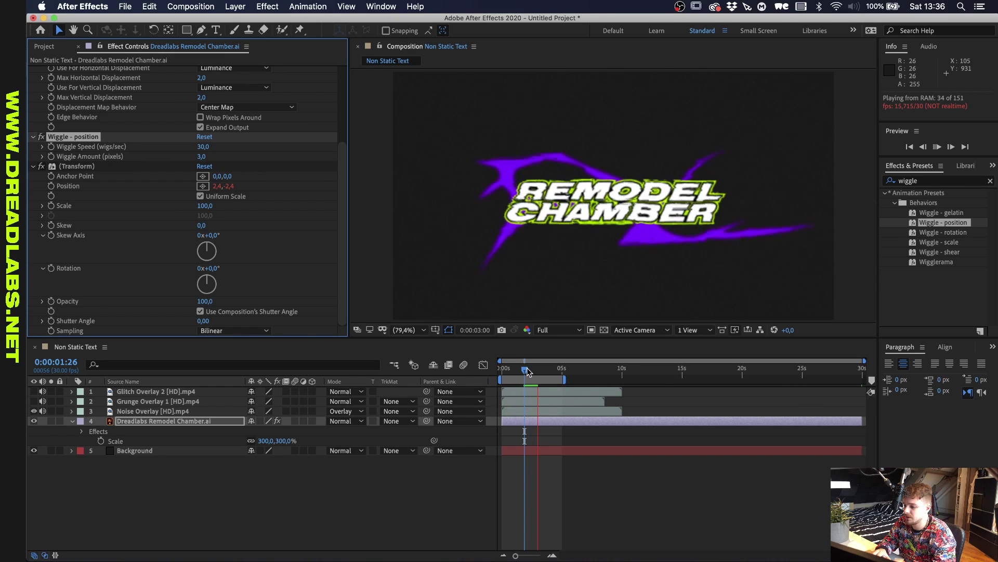
key("Home")
key("space")
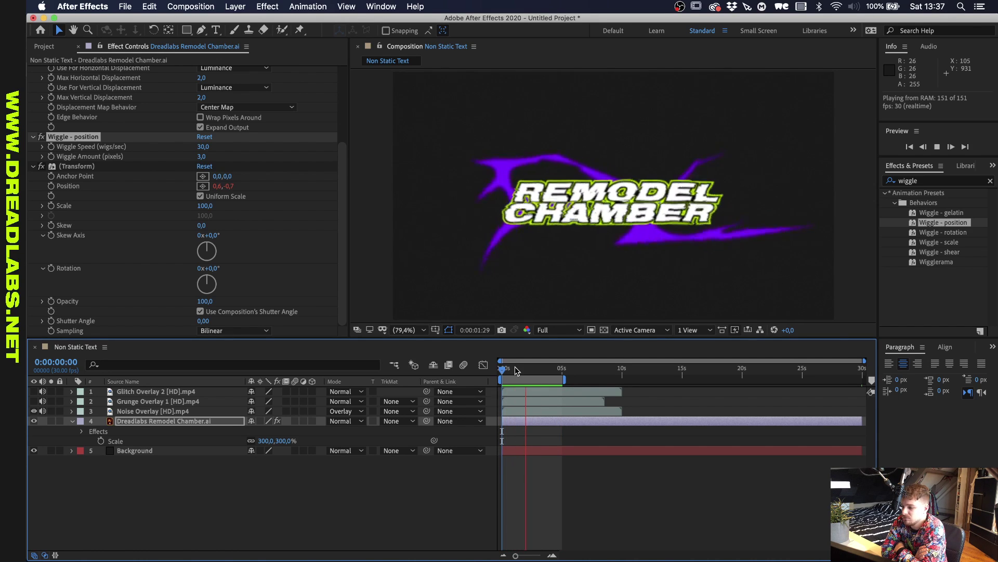
left_click(177, 420)
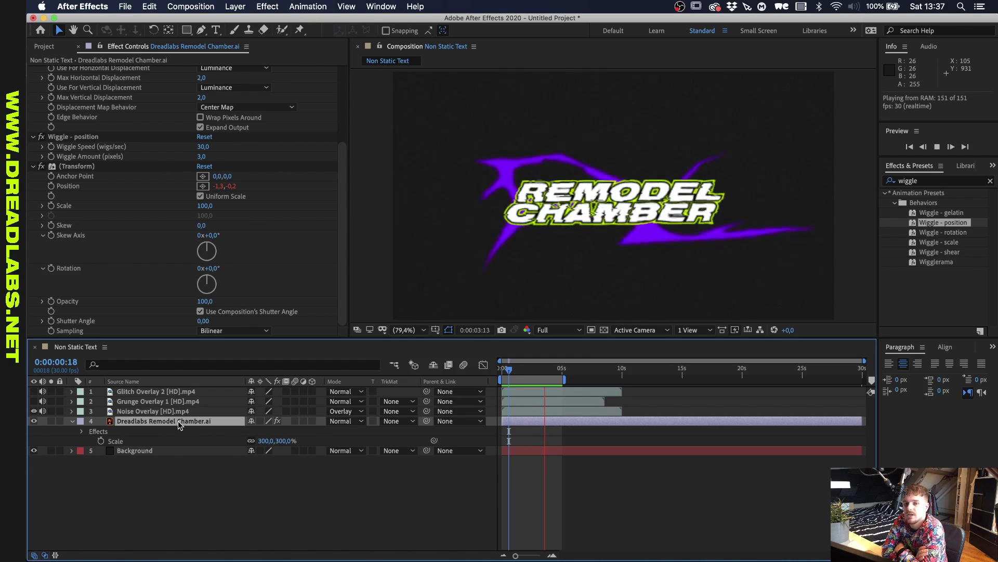